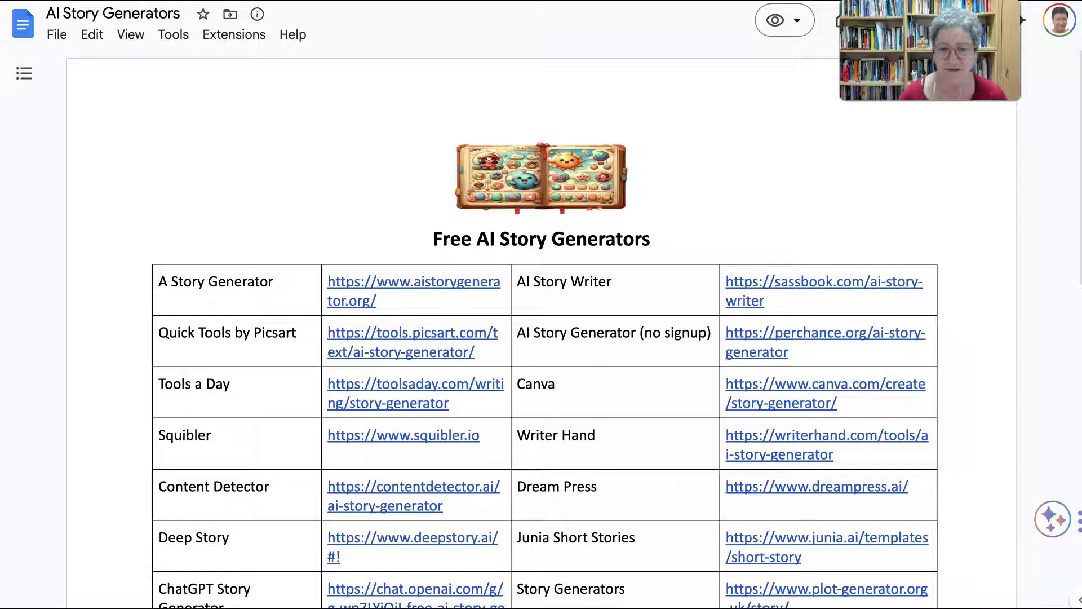
# Open the A Story Generator site (aistorygenerator.org) from the table and generate a story with the topic left blank.
pyautogui.moveTo(370, 283)
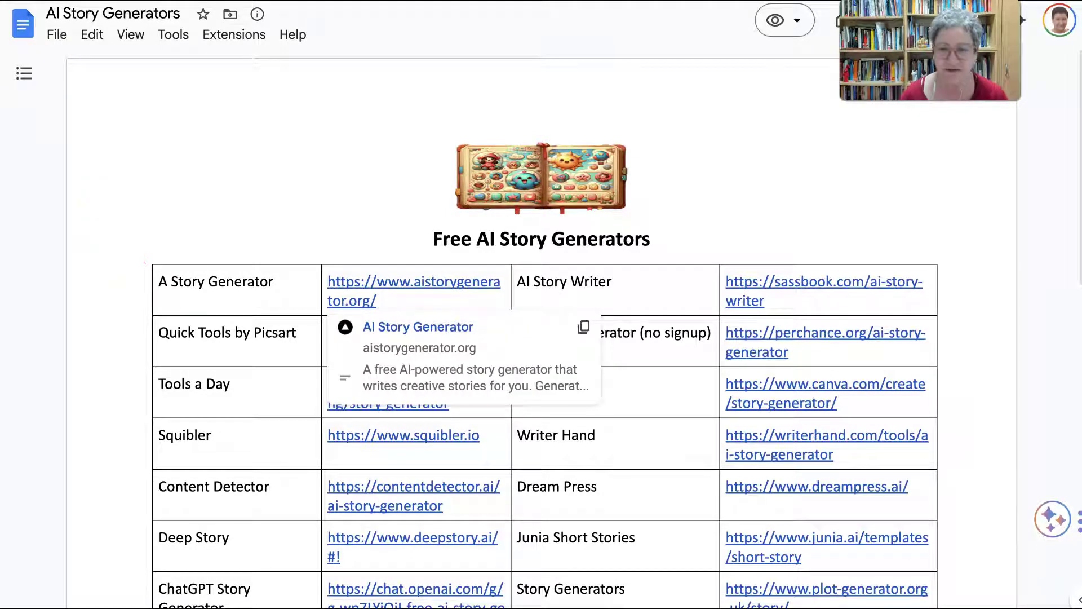
pyautogui.click(406, 328)
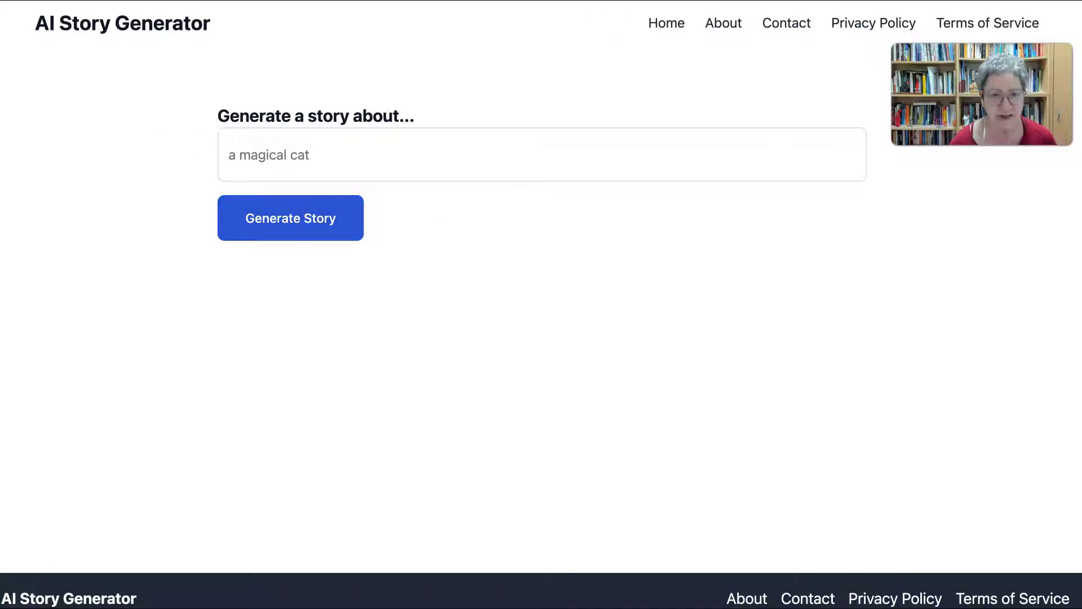
pyautogui.click(229, 155)
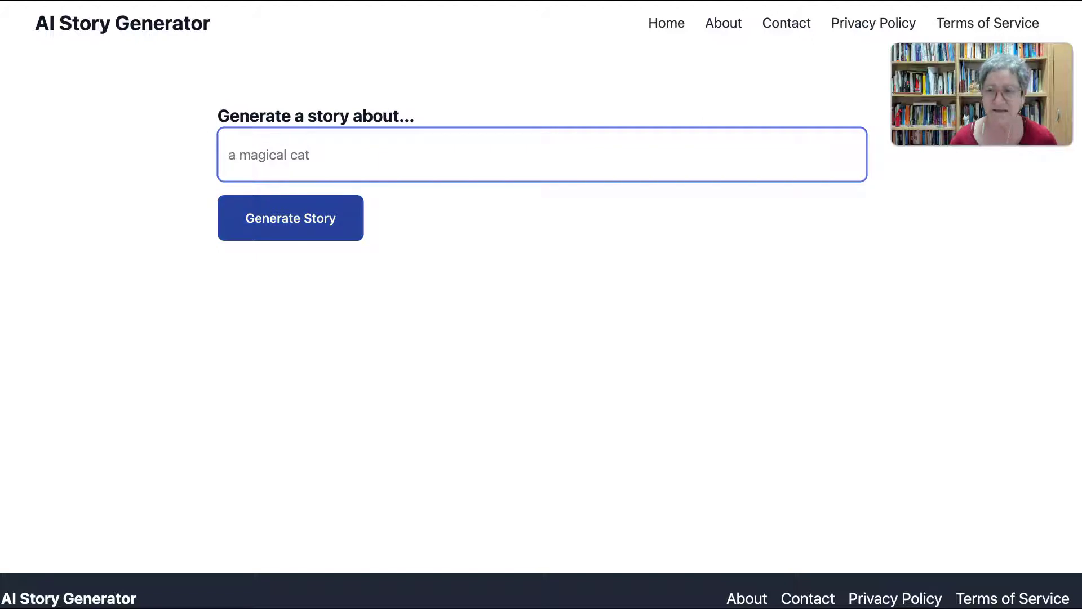
pyautogui.click(315, 220)
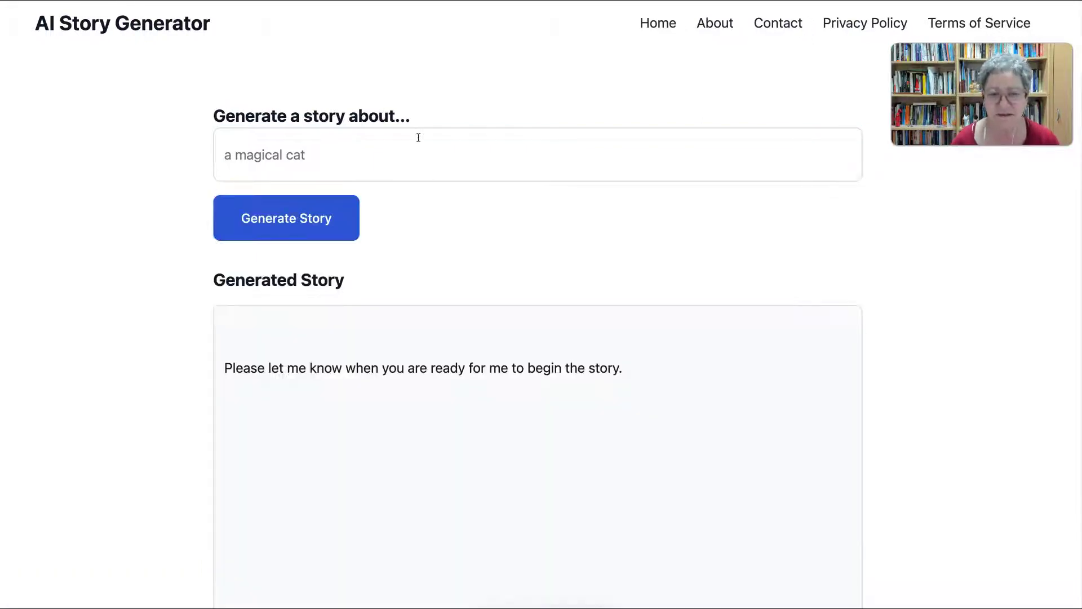
# Generate another story without entering a topic and read through the generated text.
pyautogui.scroll(-2, 459, 209)
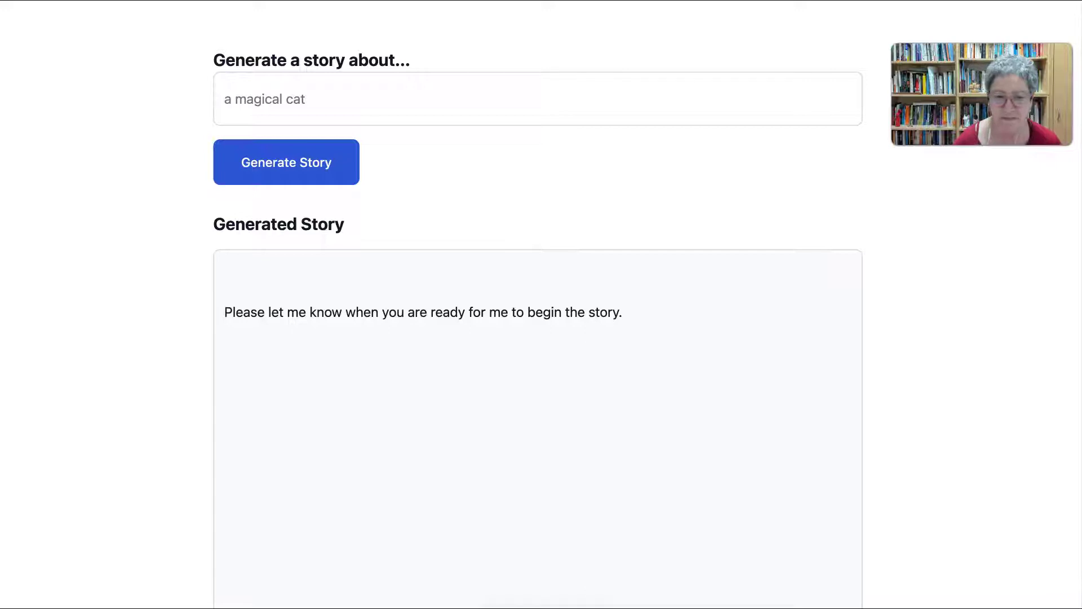
pyautogui.scroll(-3, 326, 191)
pyautogui.scroll(3, 321, 169)
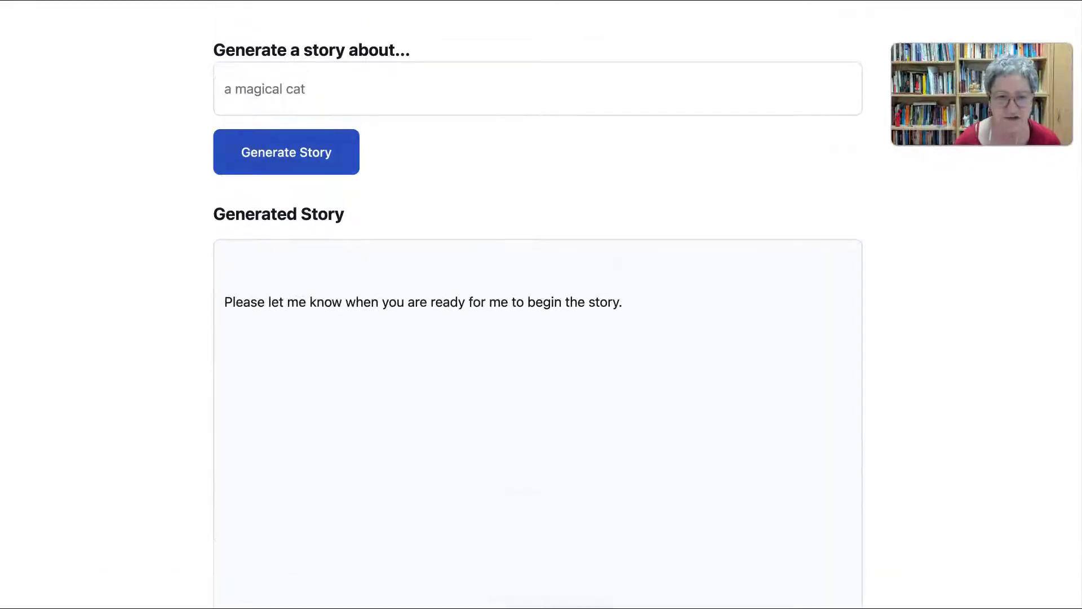
pyautogui.click(319, 150)
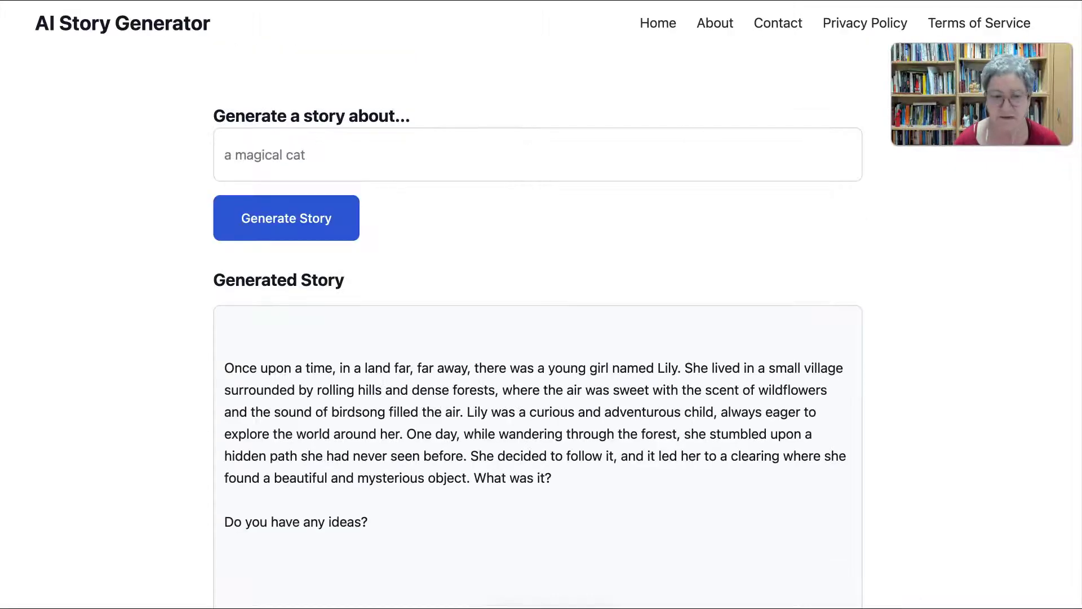
pyautogui.scroll(-2, 541, 270)
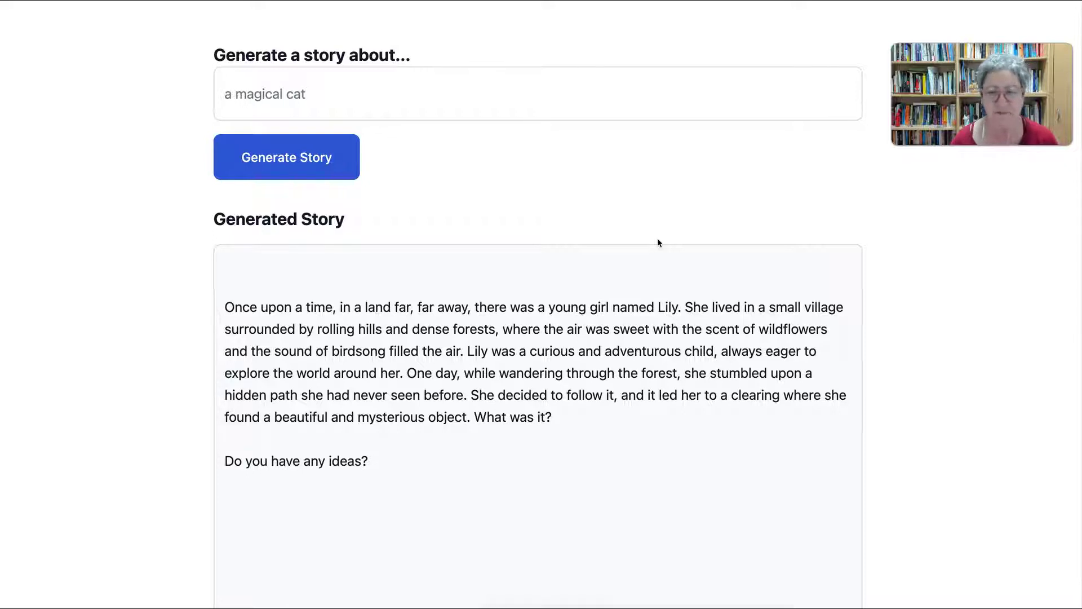
pyautogui.scroll(-1, 658, 243)
pyautogui.scroll(-1, 545, 278)
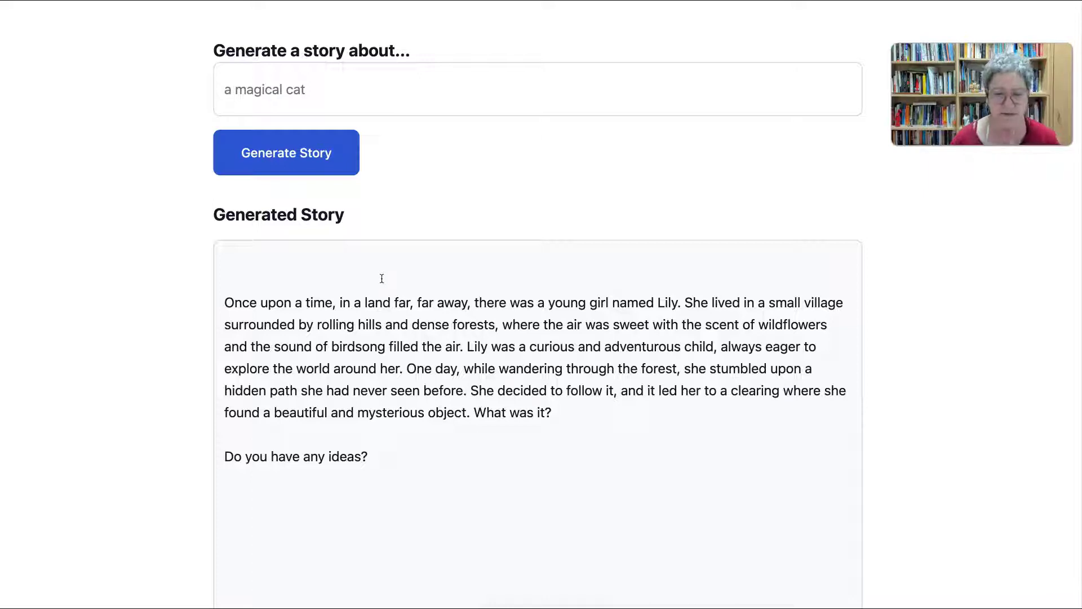
pyautogui.scroll(-3, 383, 401)
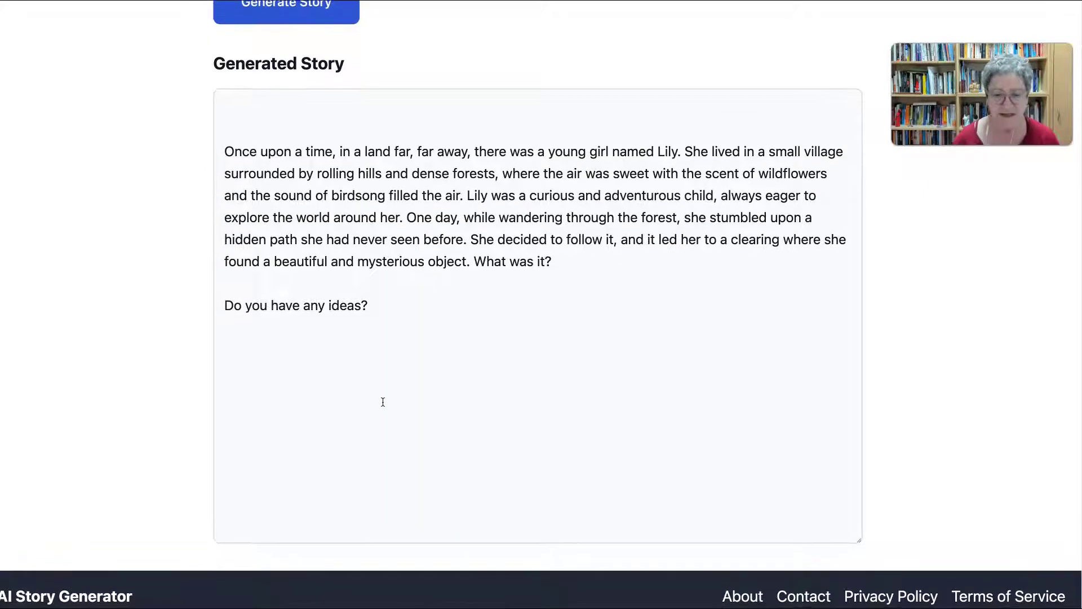
pyautogui.scroll(5, 382, 400)
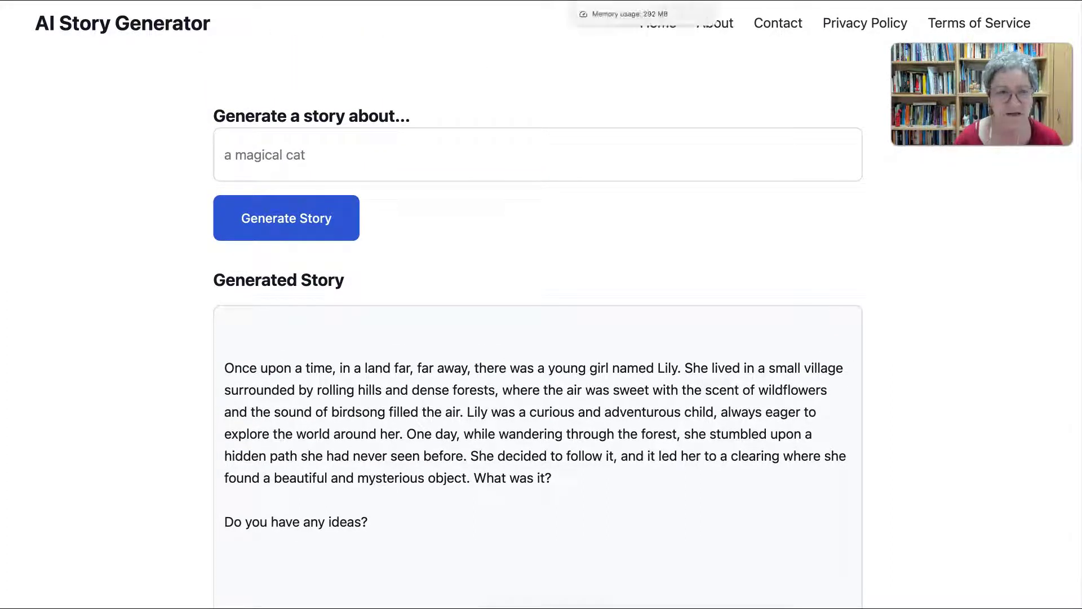
# Return to the AI Story Generators document and open the Sassbook AI Story Writer link.
pyautogui.click(603, 2)
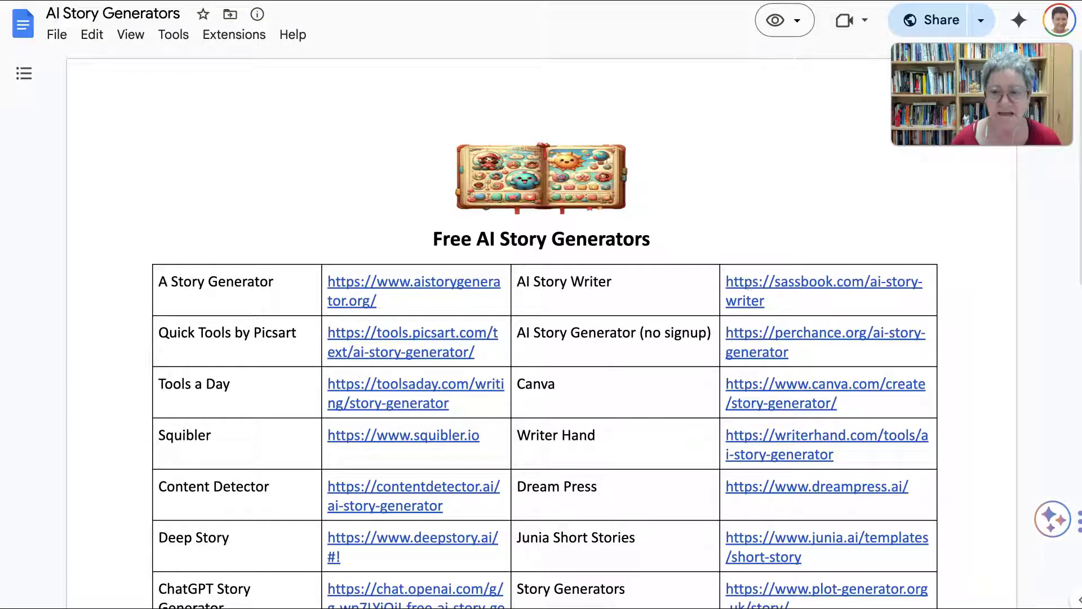
pyautogui.moveTo(748, 289)
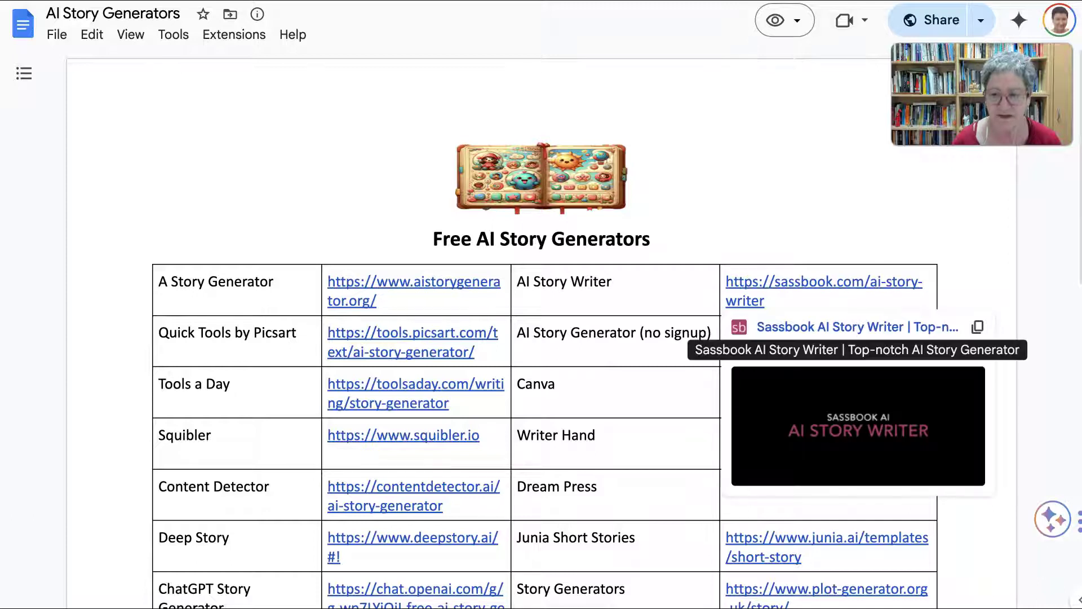
pyautogui.click(856, 327)
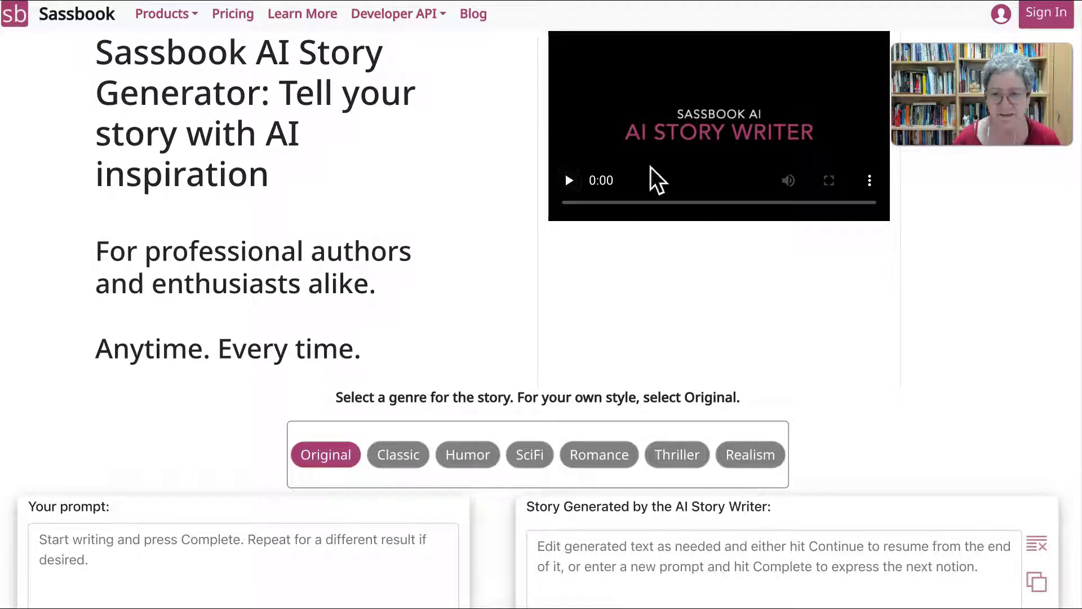
# Examine the Sassbook story writer's genres, prompt and story fields, generation settings and feedback form.
pyautogui.scroll(-1, 412, 204)
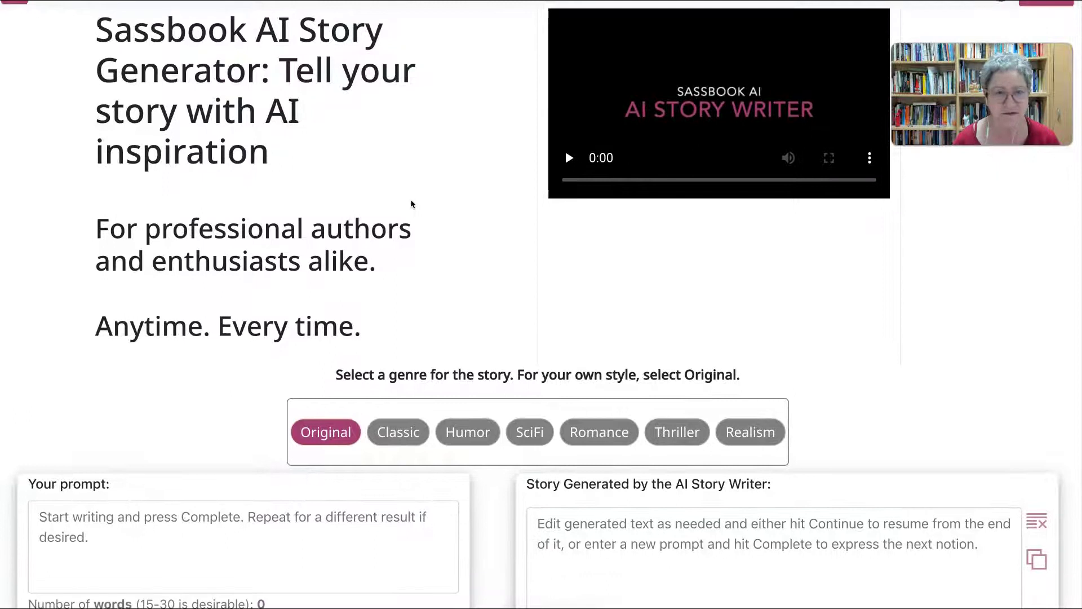
pyautogui.scroll(1, 412, 204)
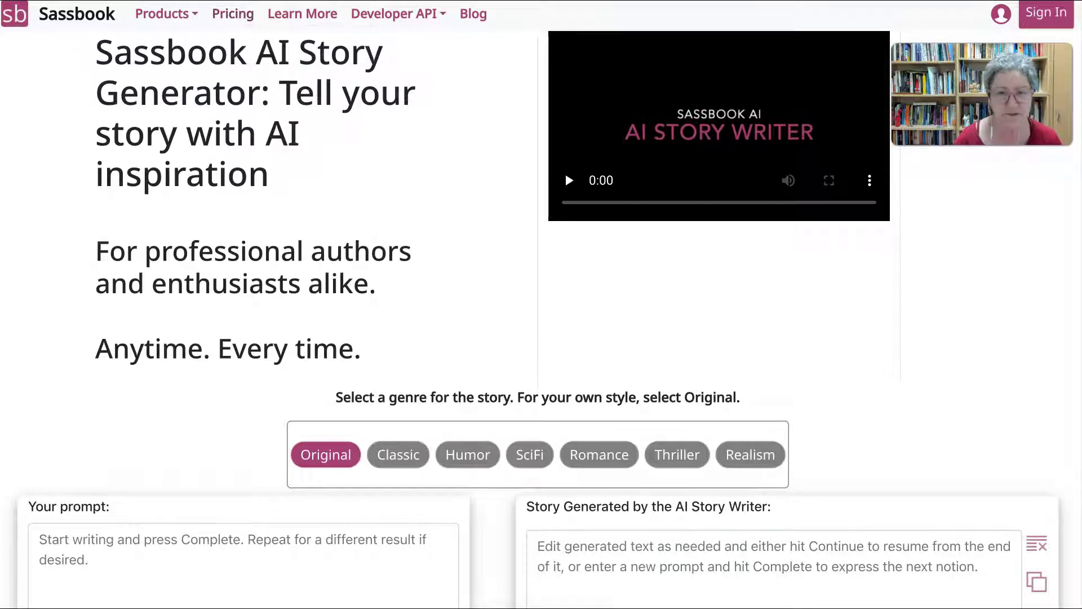
pyautogui.scroll(-1, 406, 219)
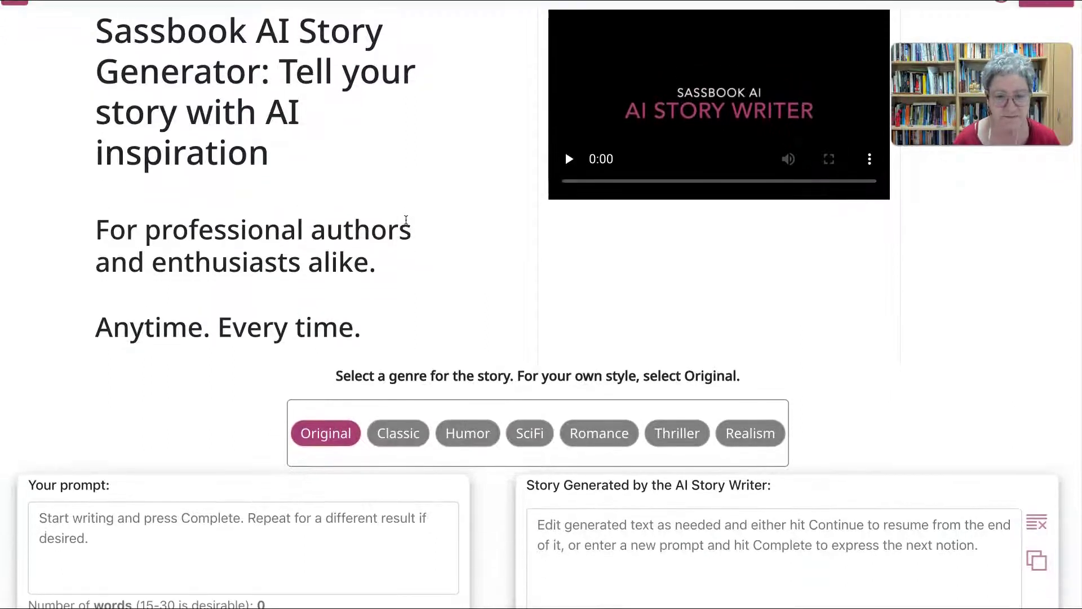
pyautogui.scroll(-1, 405, 218)
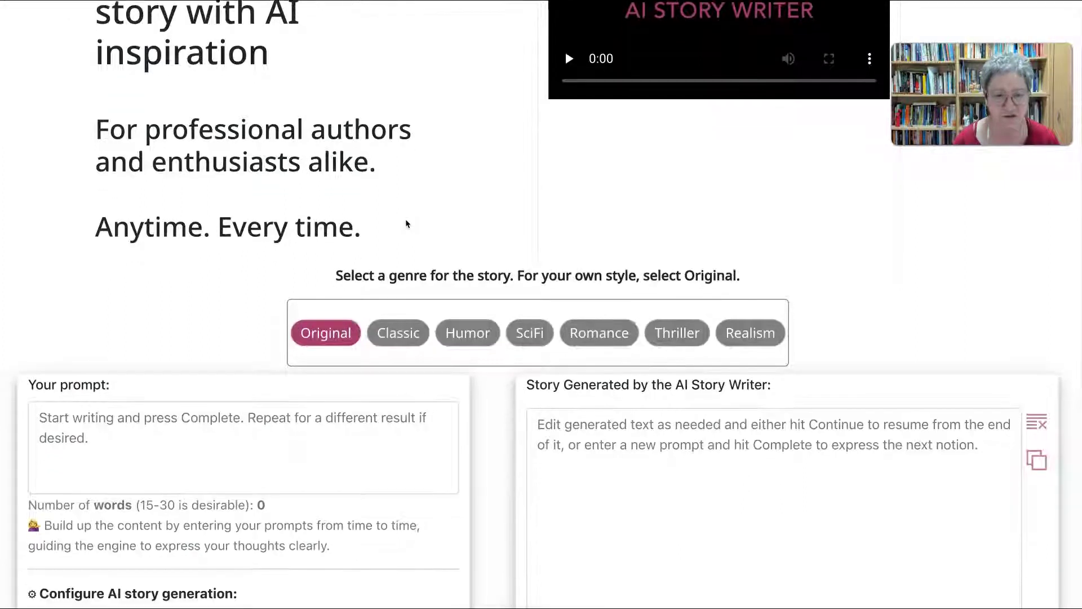
pyautogui.scroll(-2, 406, 224)
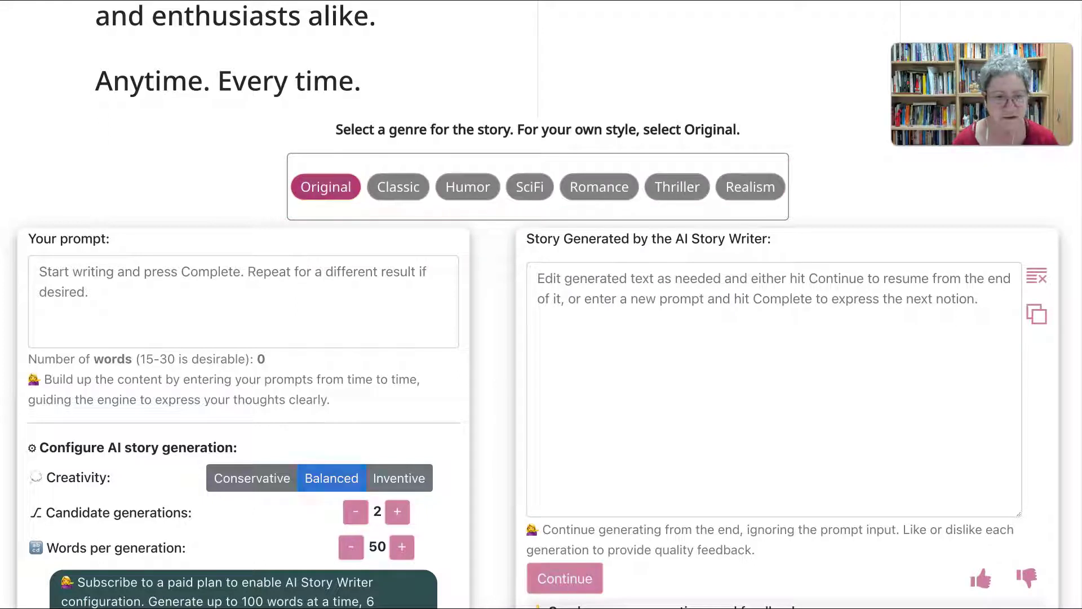
pyautogui.click(39, 271)
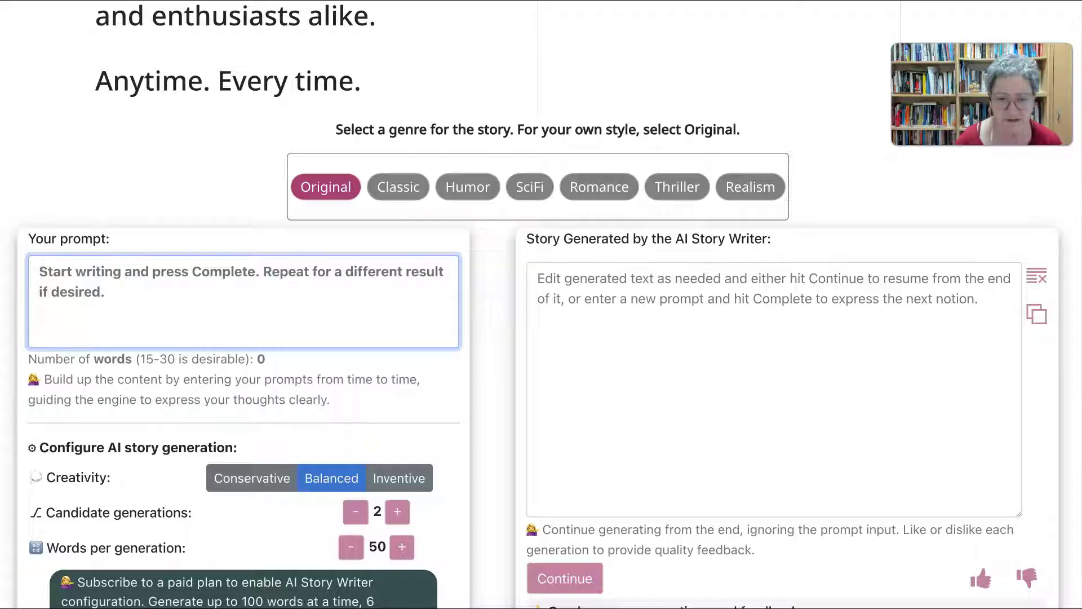
pyautogui.scroll(-1, 333, 280)
pyautogui.click(560, 252)
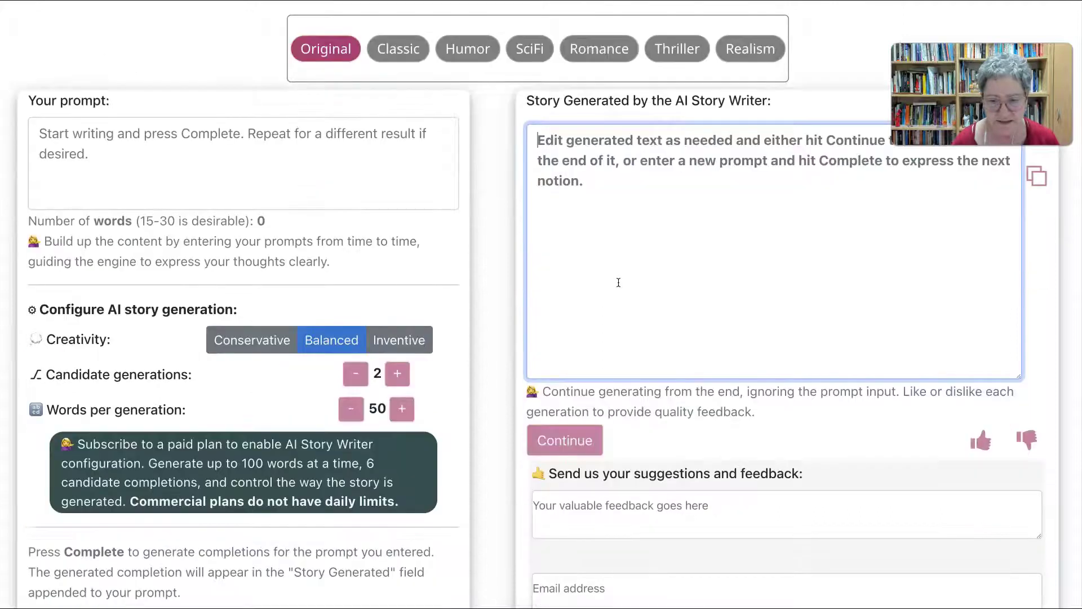
pyautogui.scroll(-2, 618, 282)
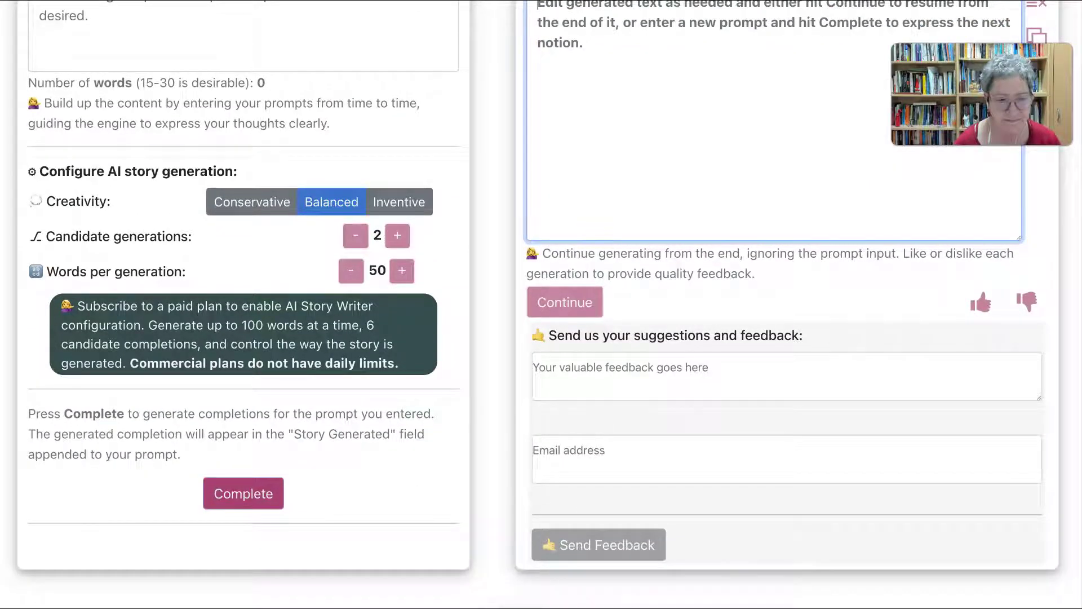
# Enter the story prompt "about a Scottish cat" and generate its completion.
pyautogui.scroll(5, 540, 304)
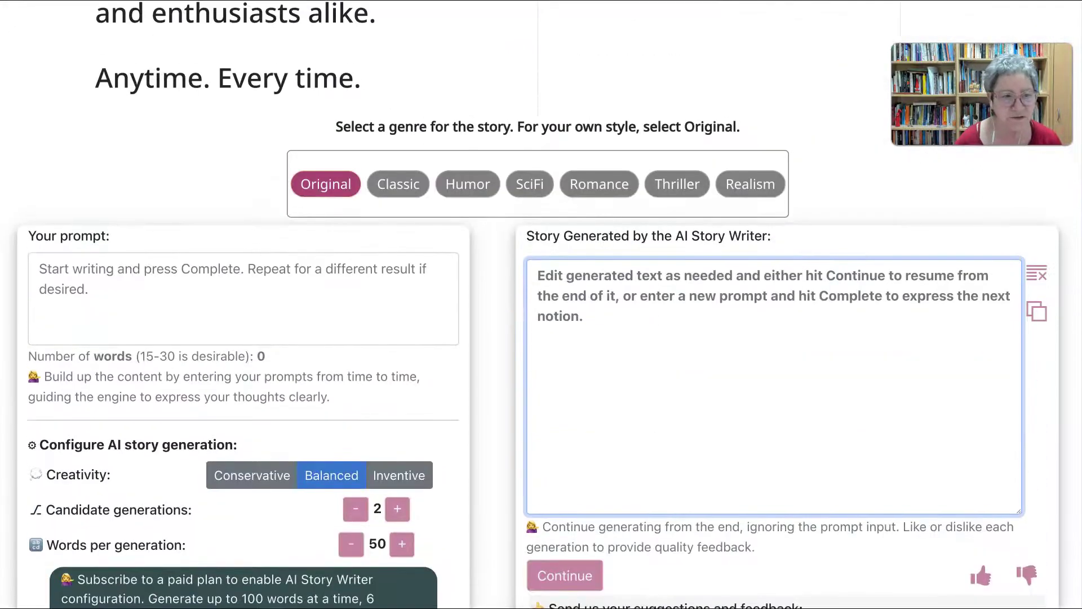
pyautogui.click(92, 265)
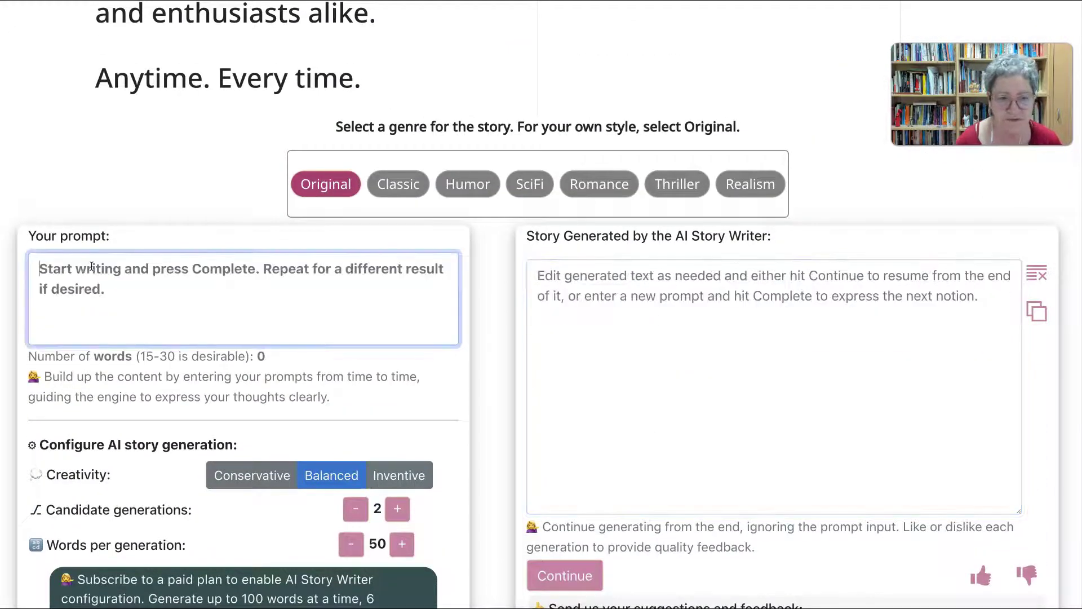
pyautogui.write('abou')
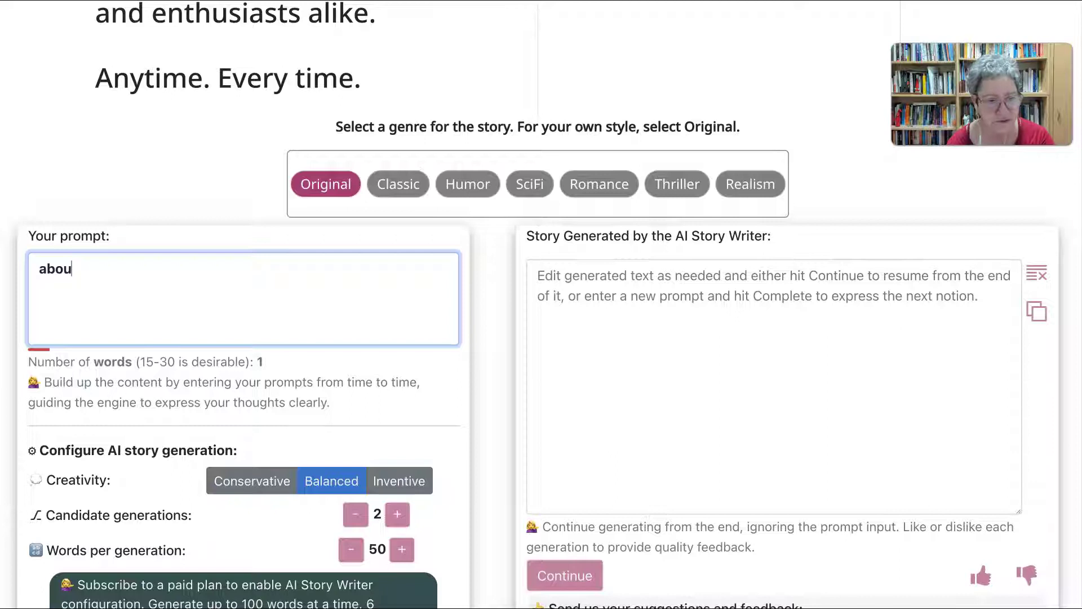
pyautogui.write('t a Sc')
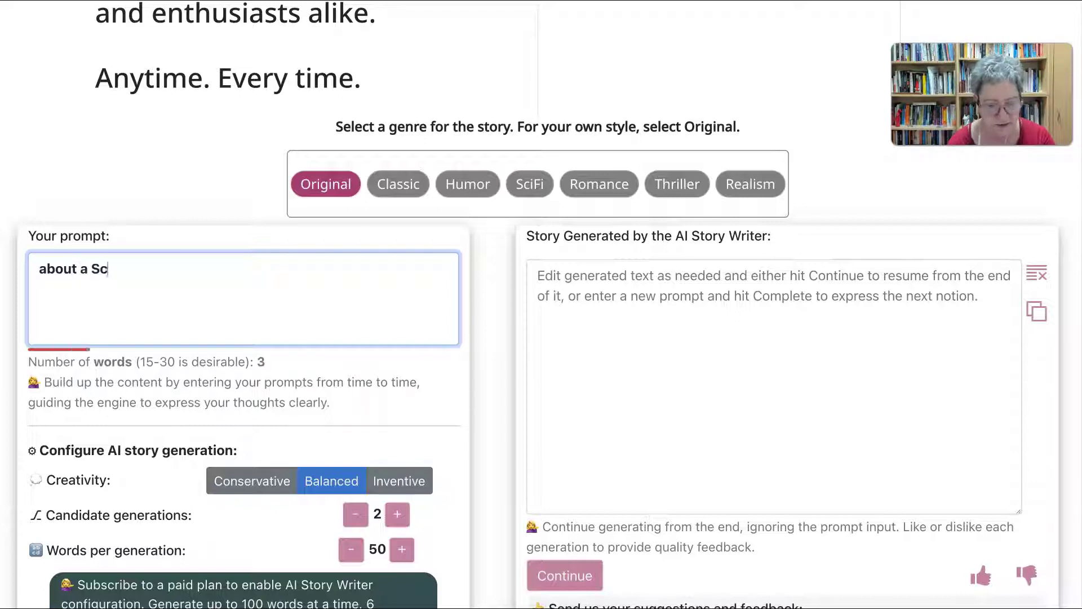
pyautogui.write('ottish cat')
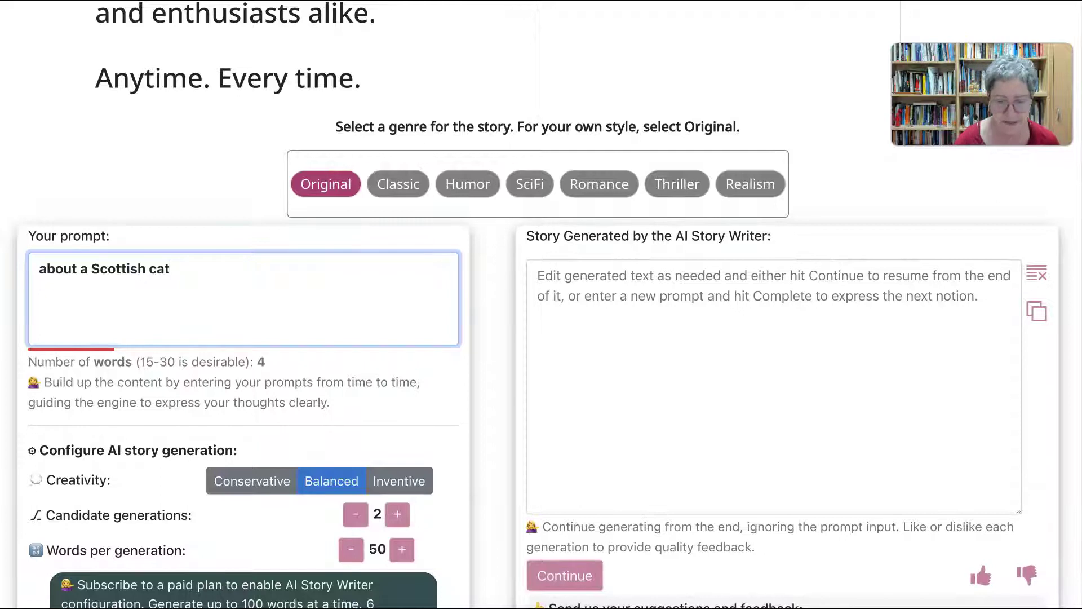
pyautogui.scroll(-4, 541, 304)
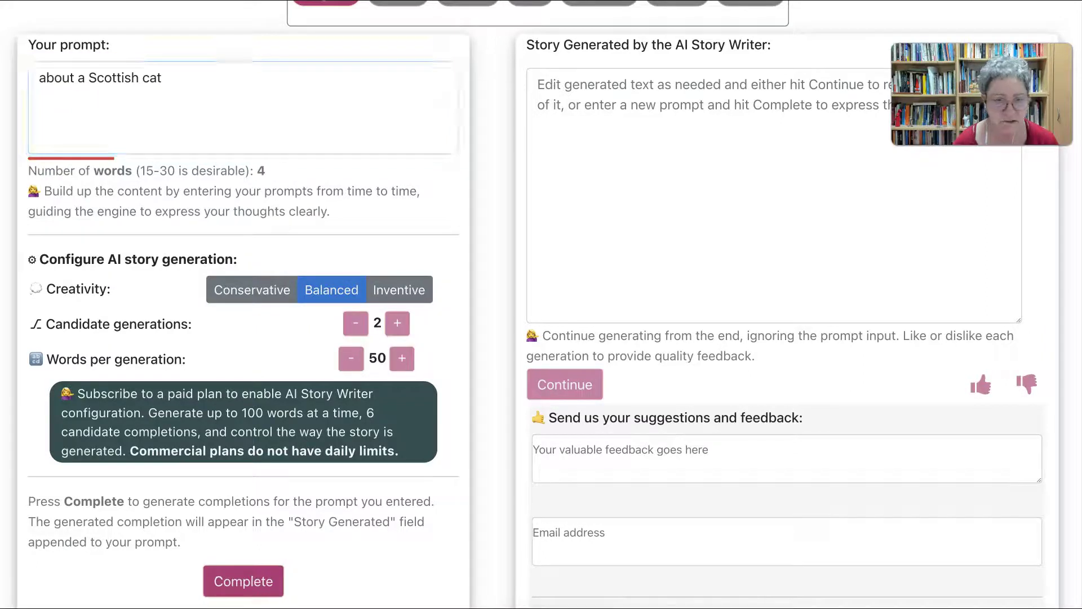
pyautogui.click(243, 581)
pyautogui.press('Return')
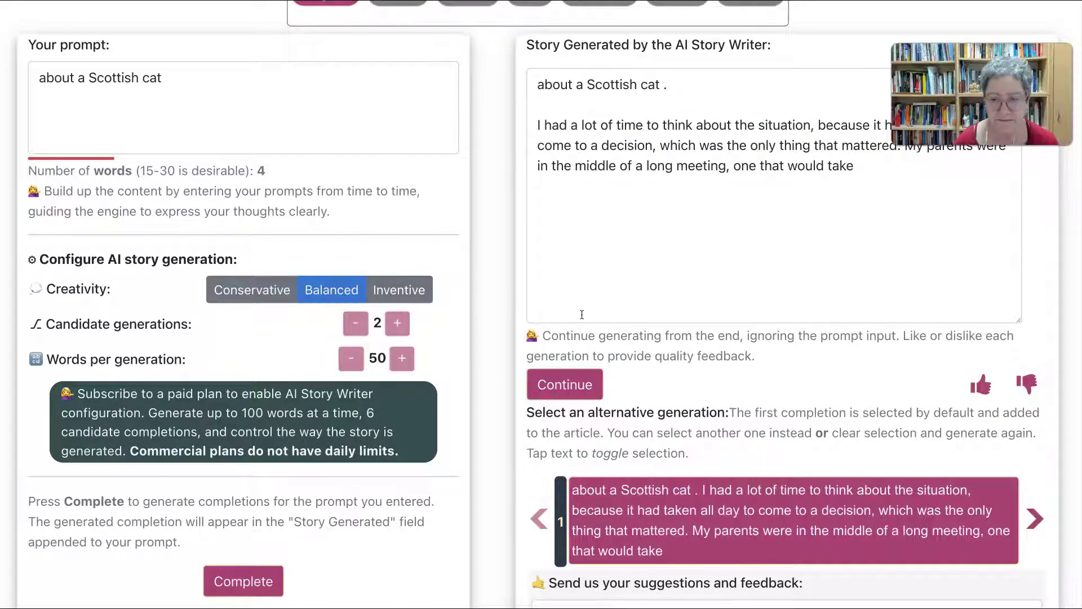
# Review the Sassbook story, return to the AI Story Generators document and open the Canva story generator link.
pyautogui.scroll(1, 582, 314)
pyautogui.scroll(2, 582, 315)
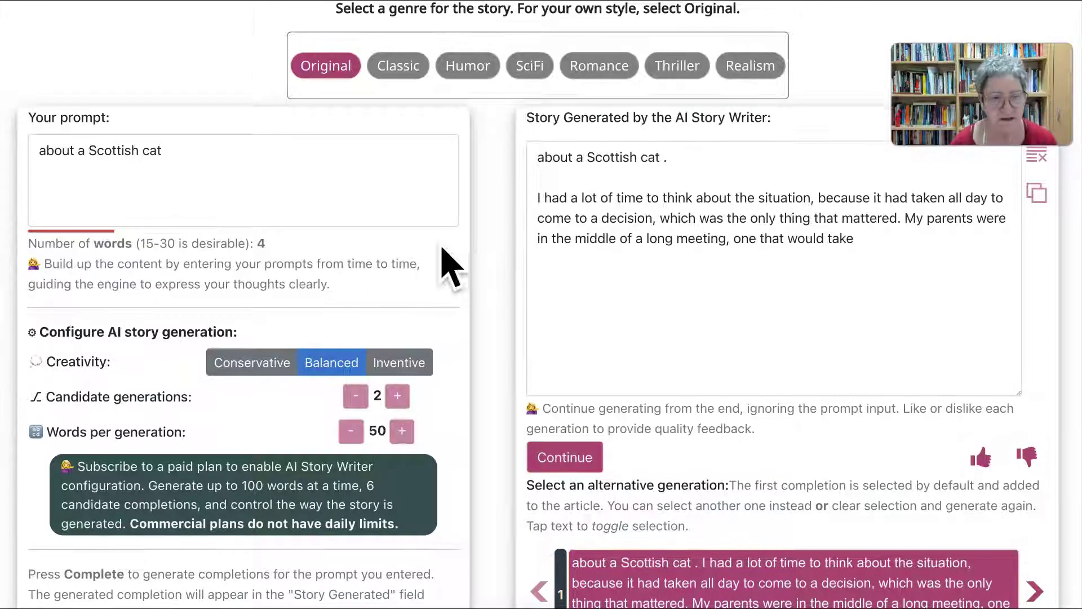
pyautogui.scroll(3, 439, 248)
pyautogui.scroll(5, 439, 248)
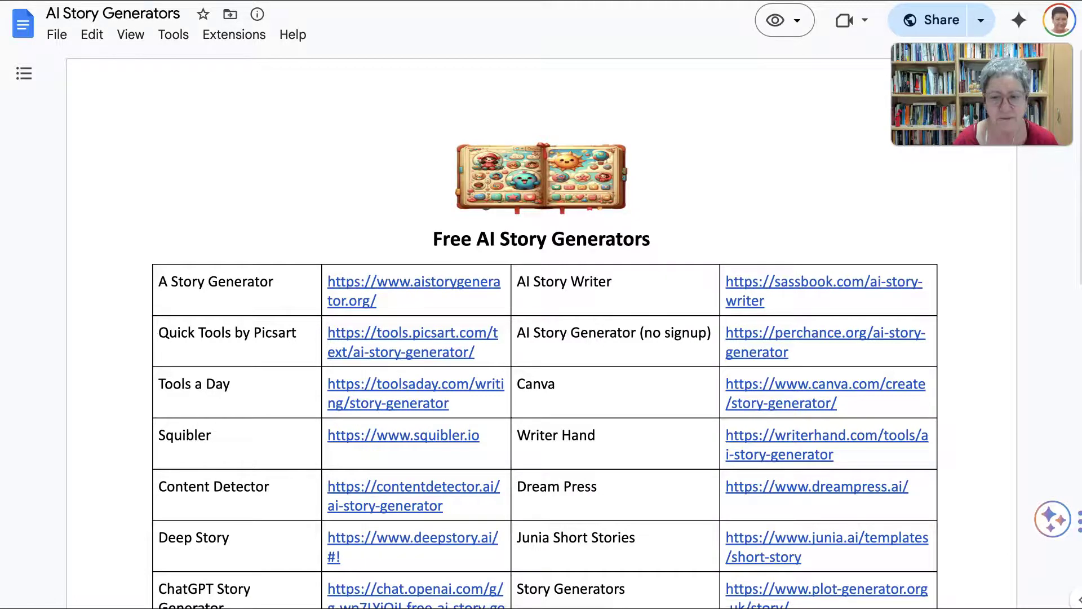
pyautogui.scroll(-3, 541, 338)
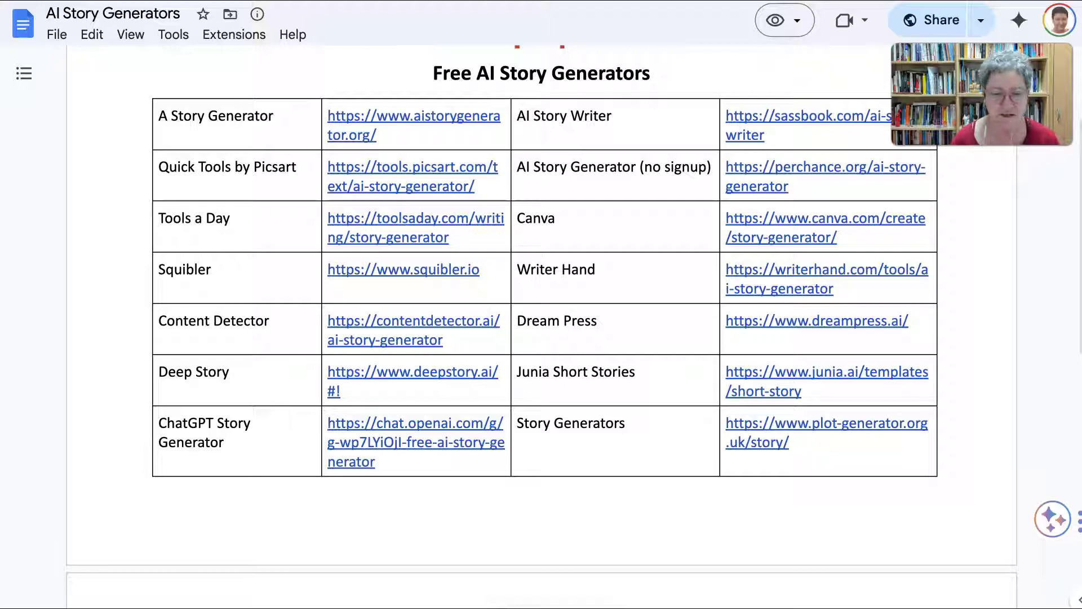
pyautogui.scroll(1, 541, 305)
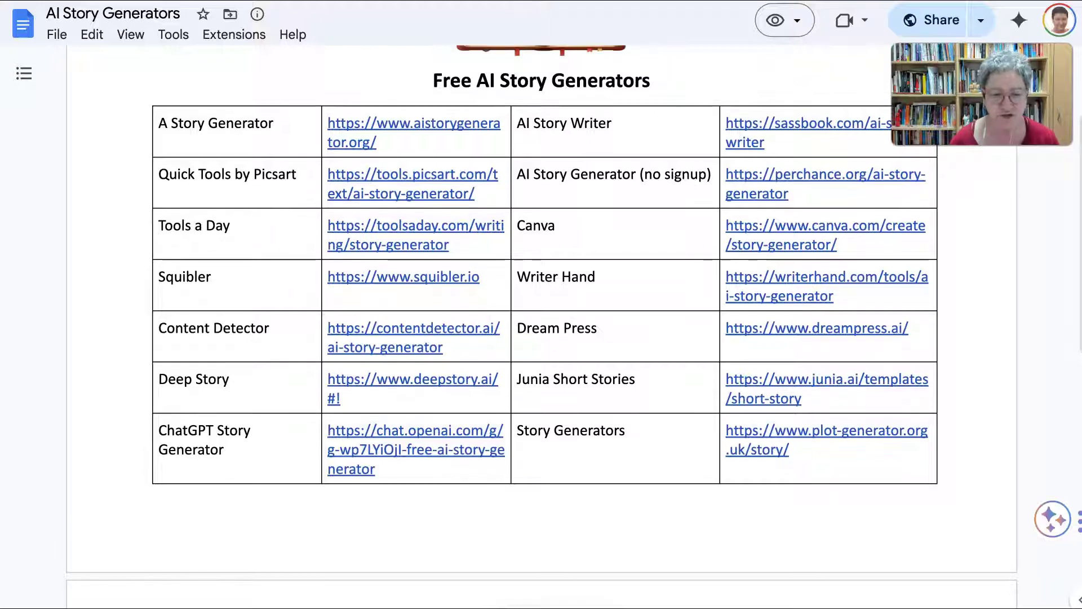
pyautogui.scroll(3, 387, 442)
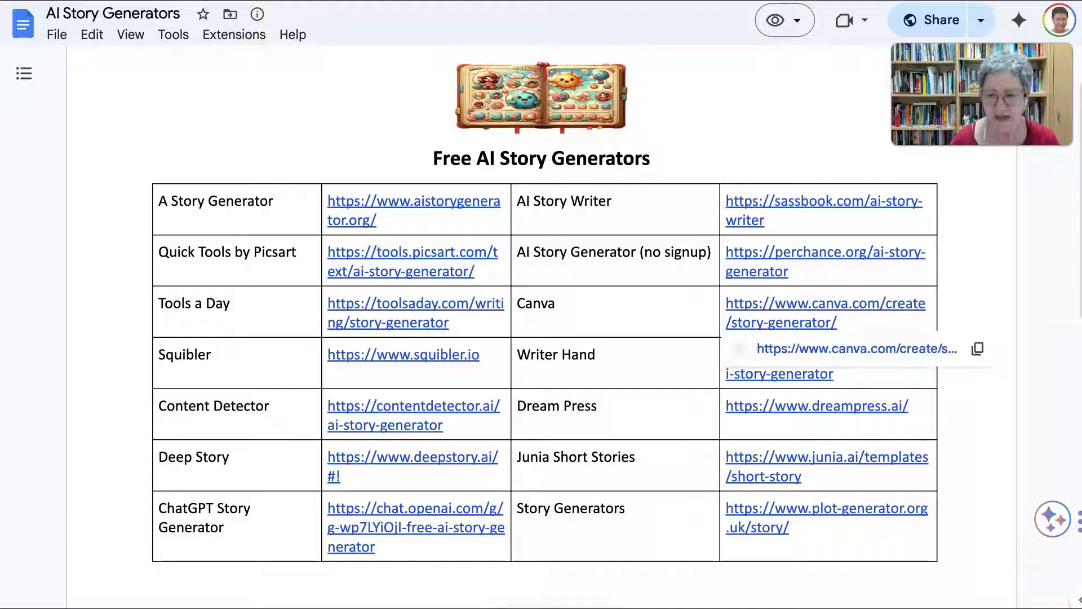
pyautogui.click(730, 304)
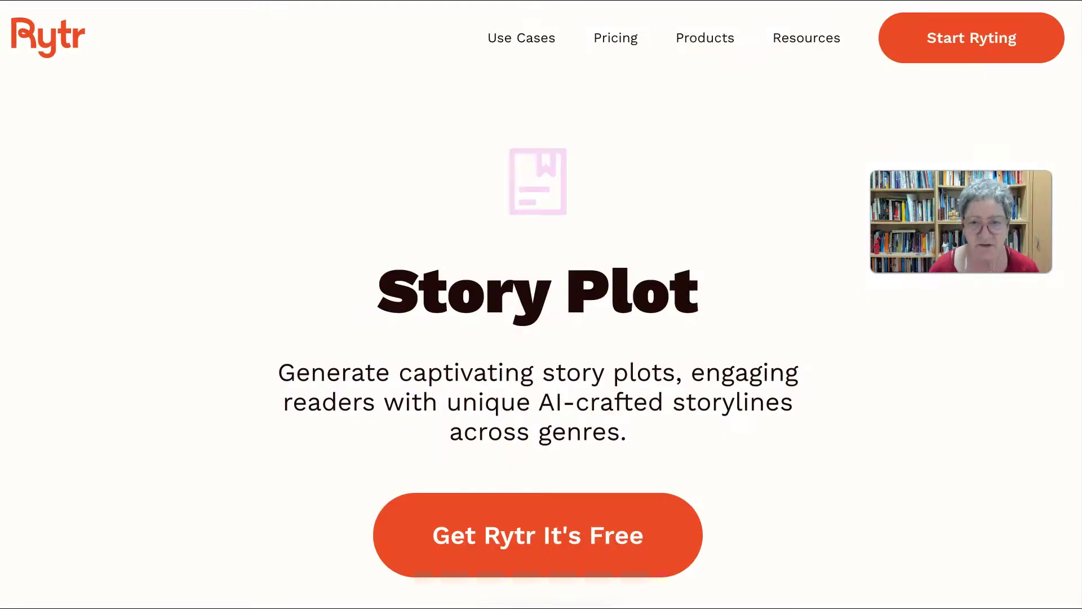
# Start Rytr for free from the Story Plot page and set the main writing purpose to work.
pyautogui.scroll(-2, 519, 449)
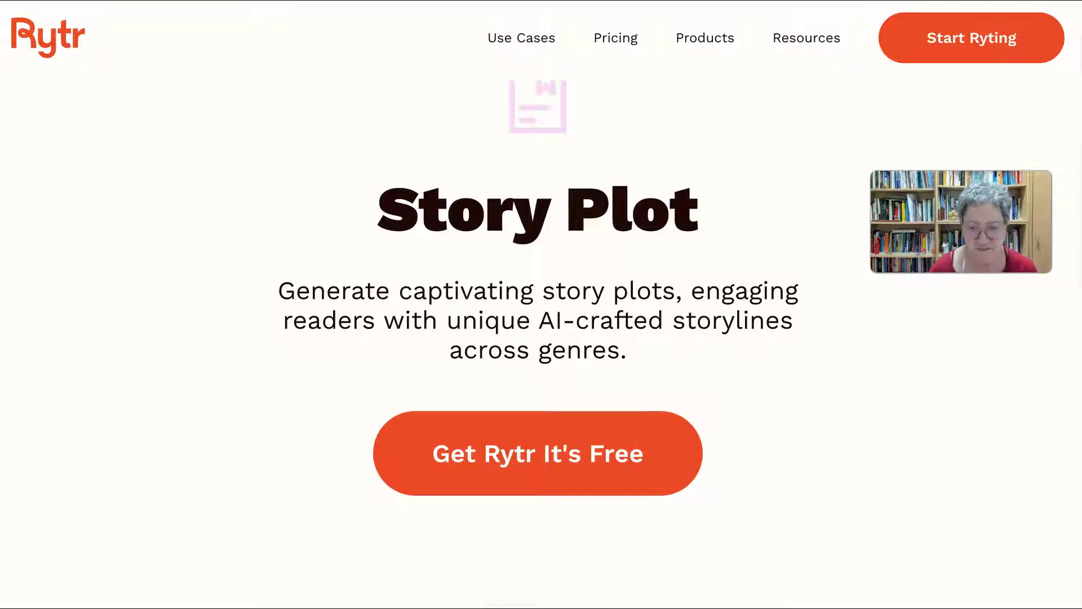
pyautogui.click(520, 458)
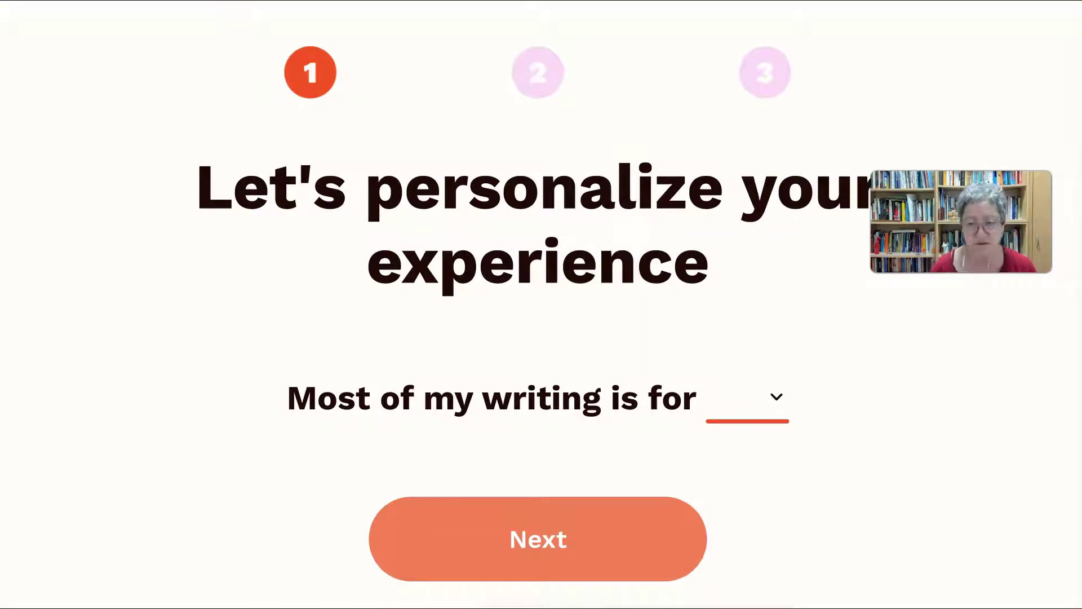
pyautogui.press('space')
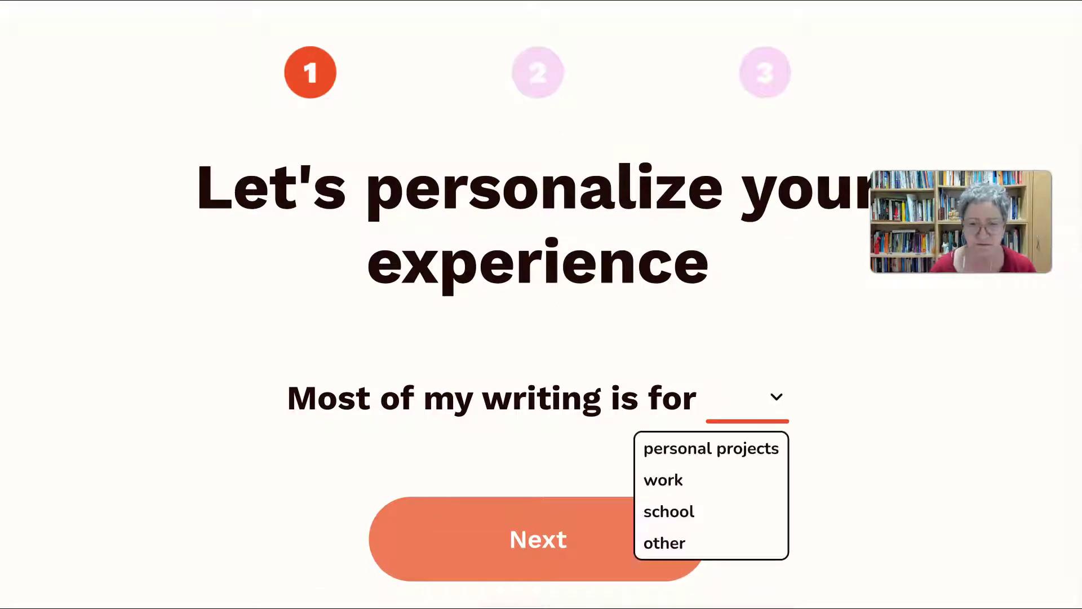
pyautogui.press('Down')
pyautogui.press('Down')
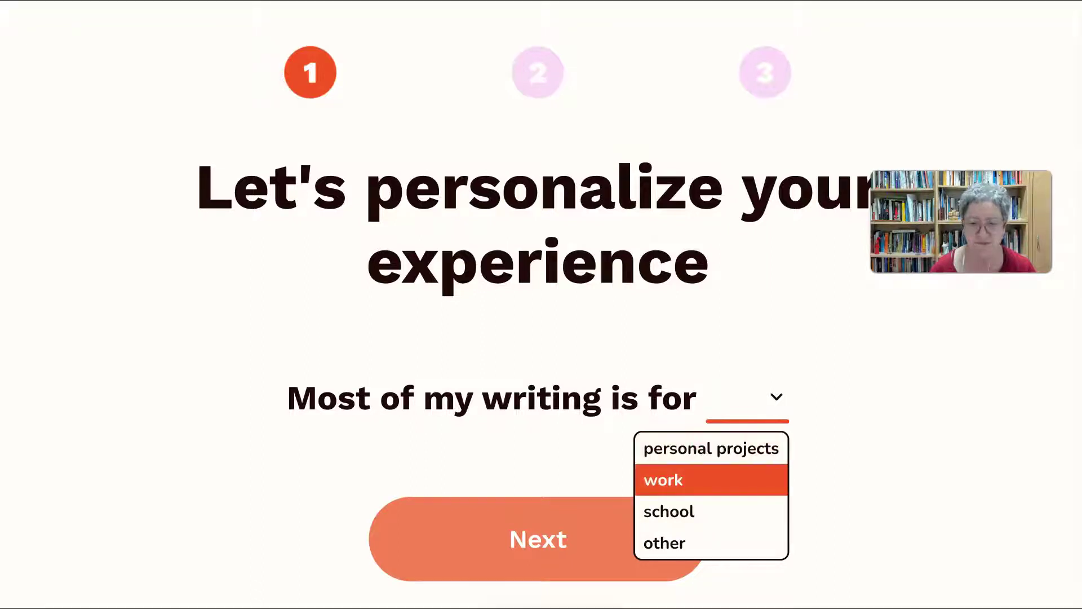
pyautogui.press('Down')
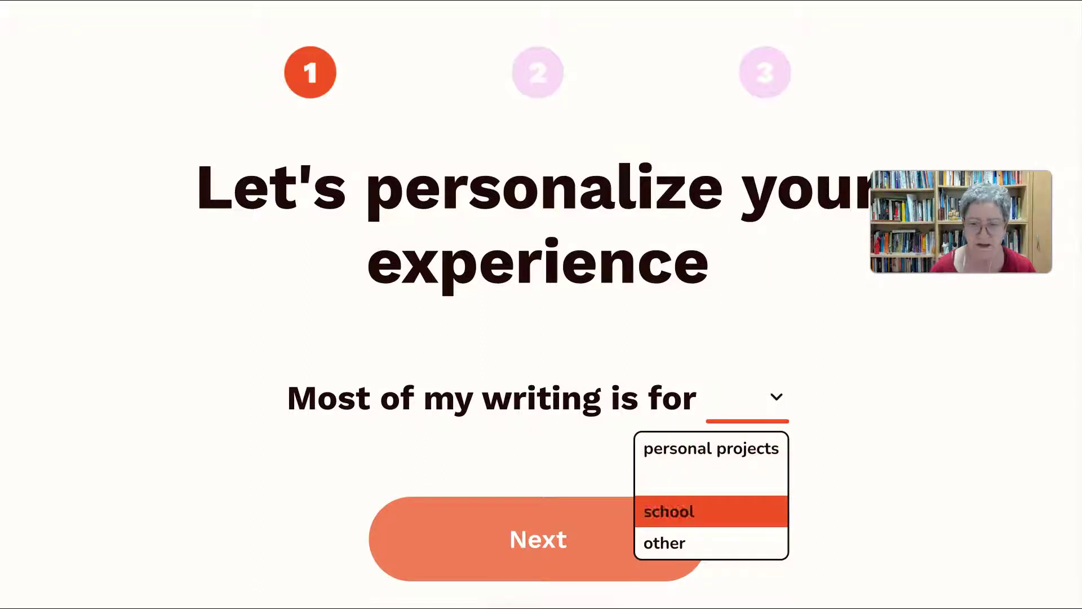
pyautogui.press('Up')
pyautogui.press('Up')
pyautogui.press('Down')
pyautogui.press('Down')
pyautogui.press('Up')
pyautogui.press('Down')
pyautogui.press('Up')
pyautogui.press('Return')
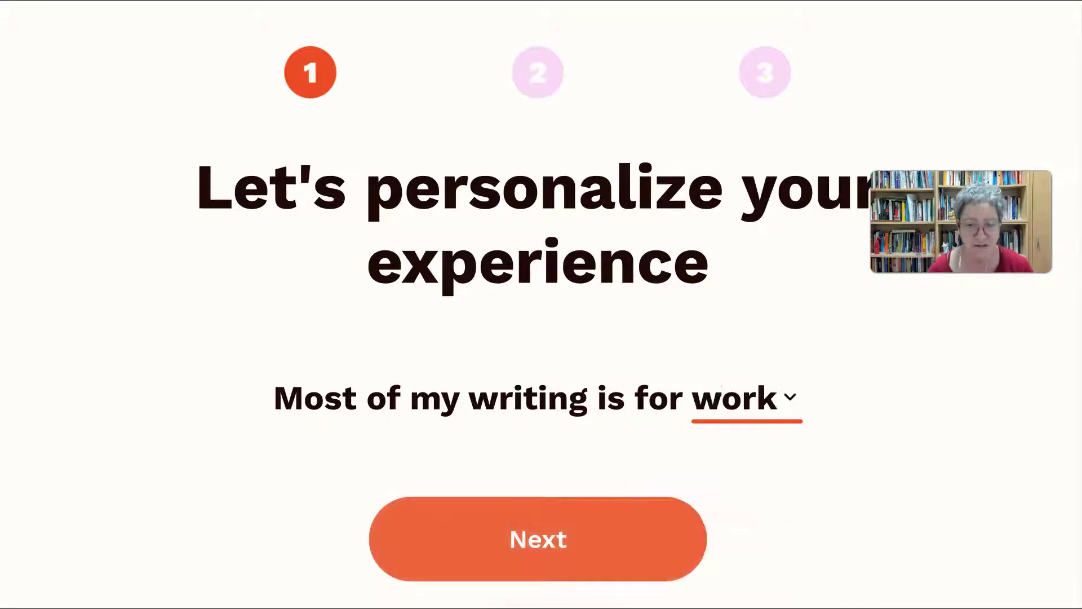
pyautogui.press('Tab')
pyautogui.press('Return')
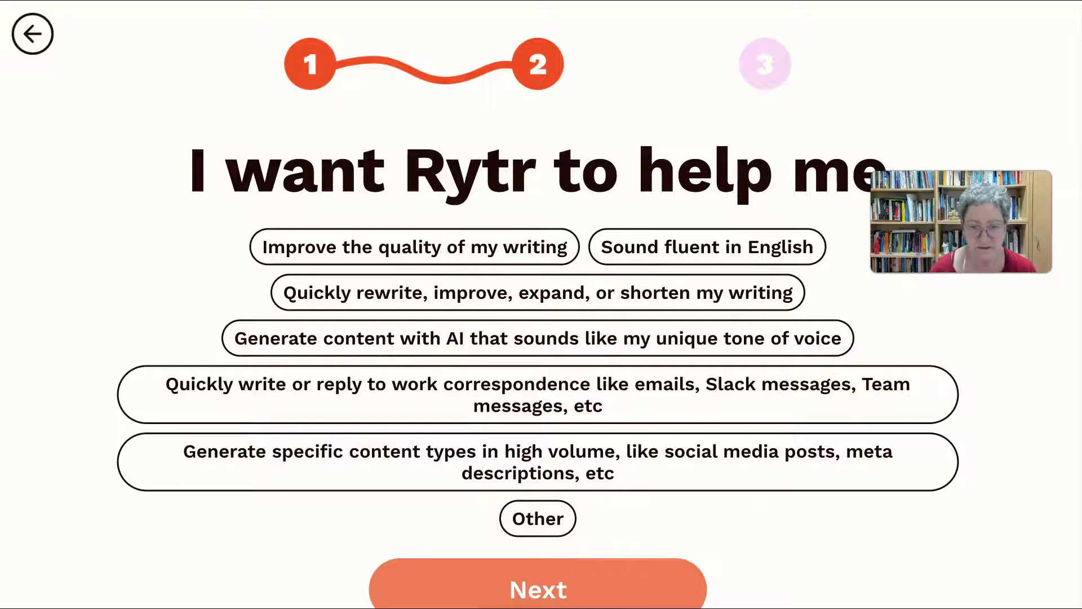
# Complete the Rytr personalisation by choosing Google Slides as the app used for writing.
pyautogui.scroll(-1, 444, 251)
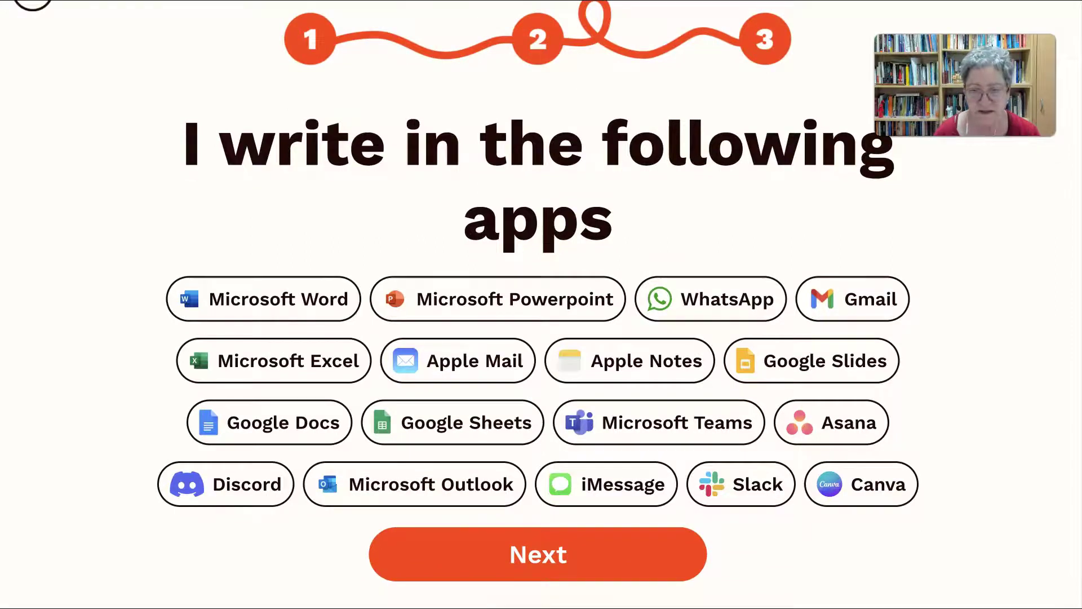
pyautogui.click(812, 361)
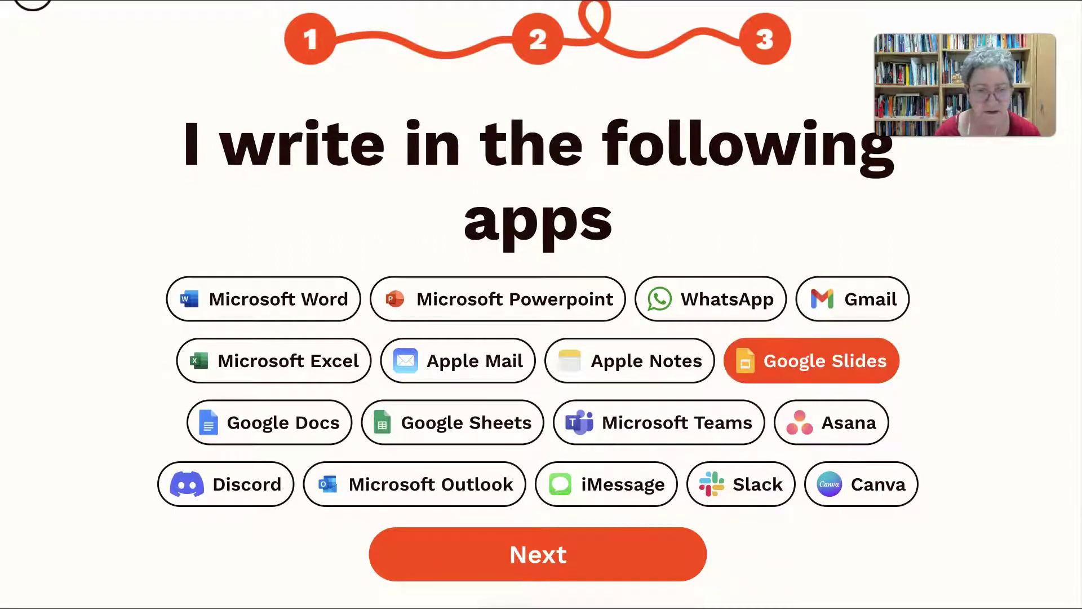
pyautogui.click(538, 554)
# Review the Rytr Extension and AI Workspace options, and return to the generator table in the AI Story Generators document.
pyautogui.scroll(-2, 529, 451)
pyautogui.scroll(2, 526, 451)
pyautogui.scroll(-1, 528, 451)
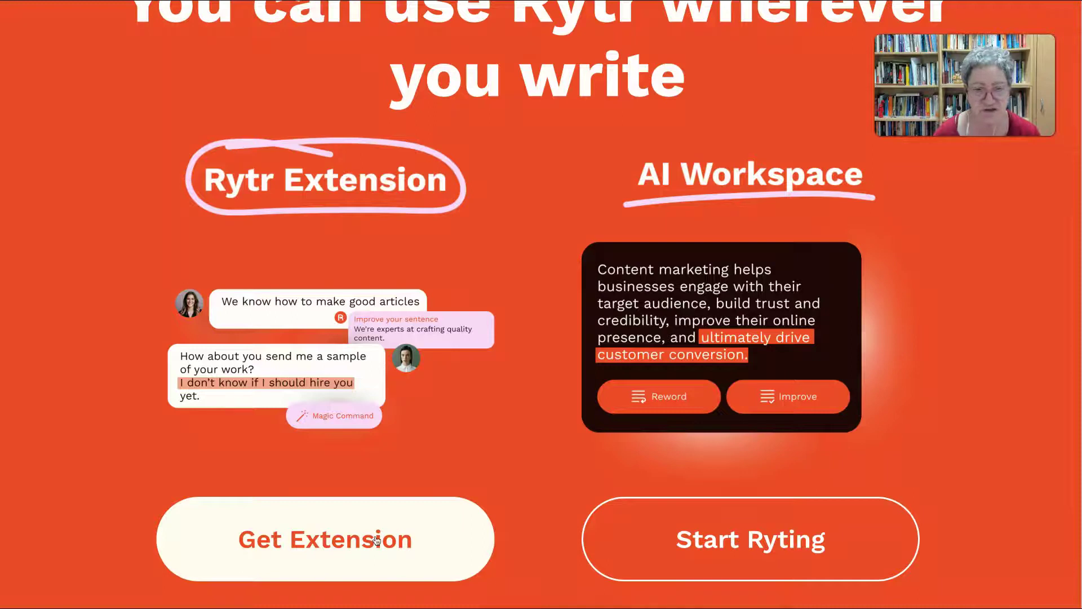
pyautogui.scroll(1, 376, 539)
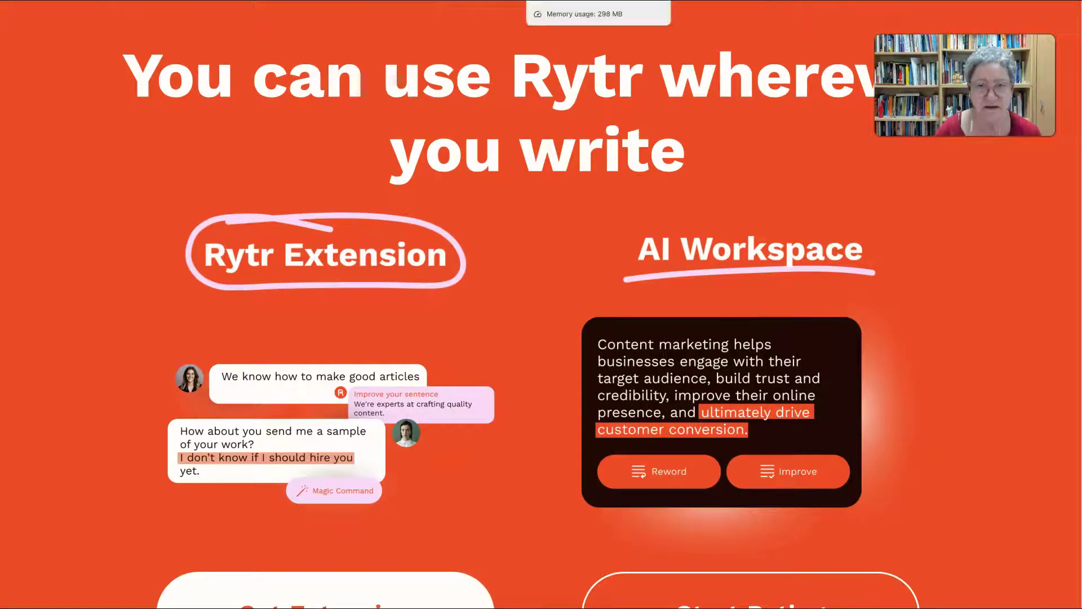
pyautogui.click(558, 1)
pyautogui.scroll(-2, 527, 420)
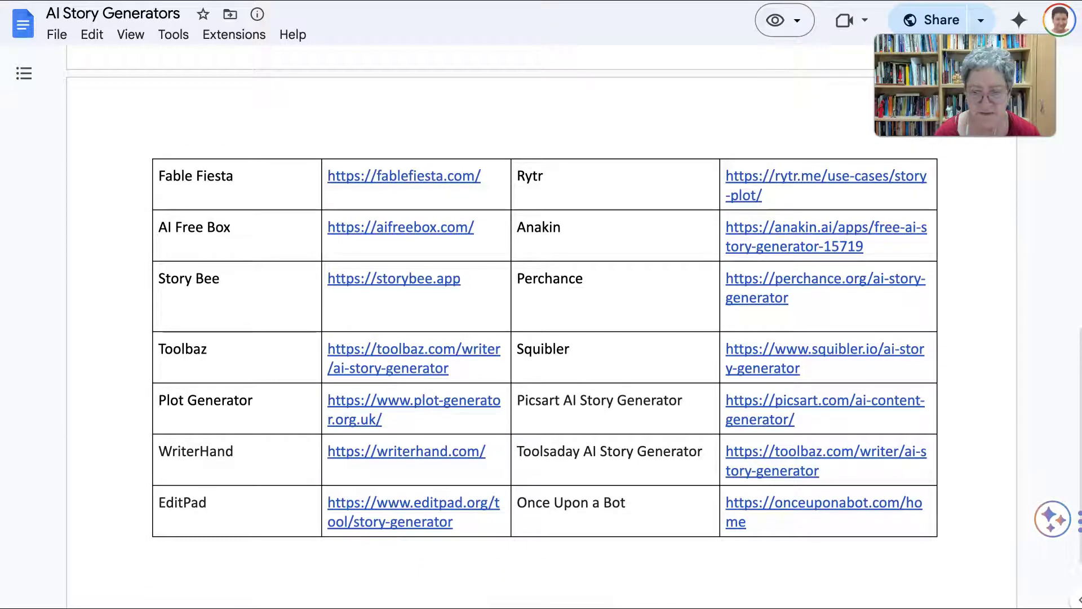
# Open the Toolsaday AI Story Generator link for a look, and return to the AI Story Generators document.
pyautogui.moveTo(783, 469)
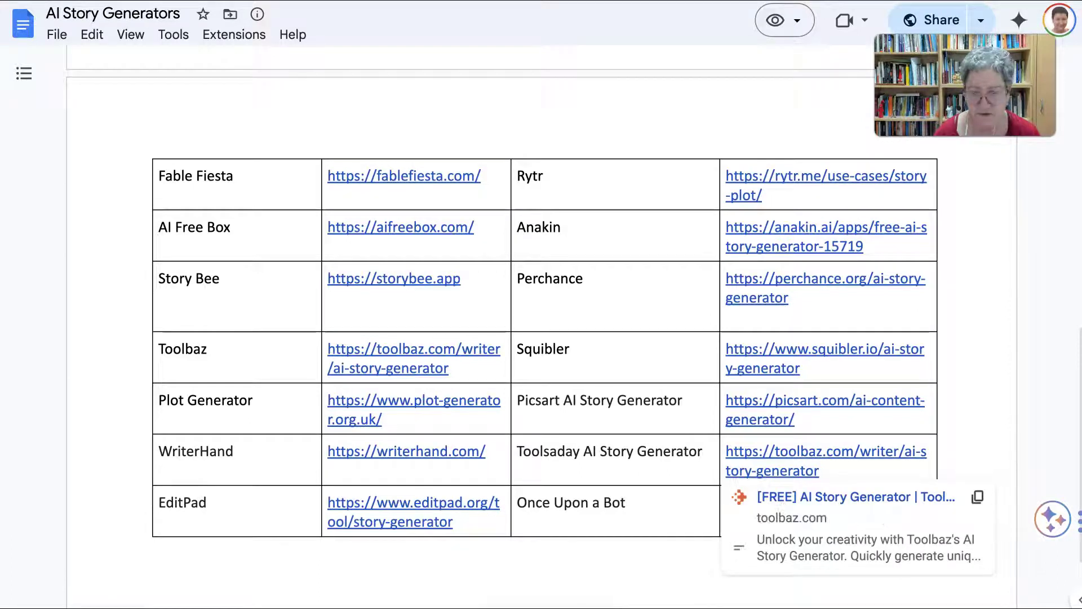
pyautogui.moveTo(788, 507)
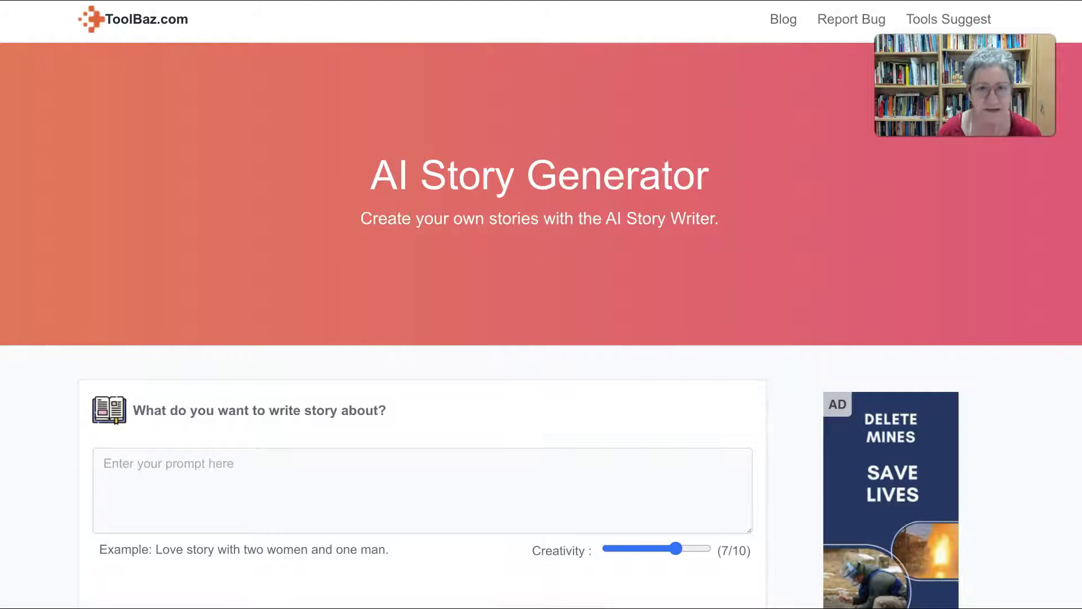
pyautogui.hotkey('ctrl', 'shift', 'Tab')
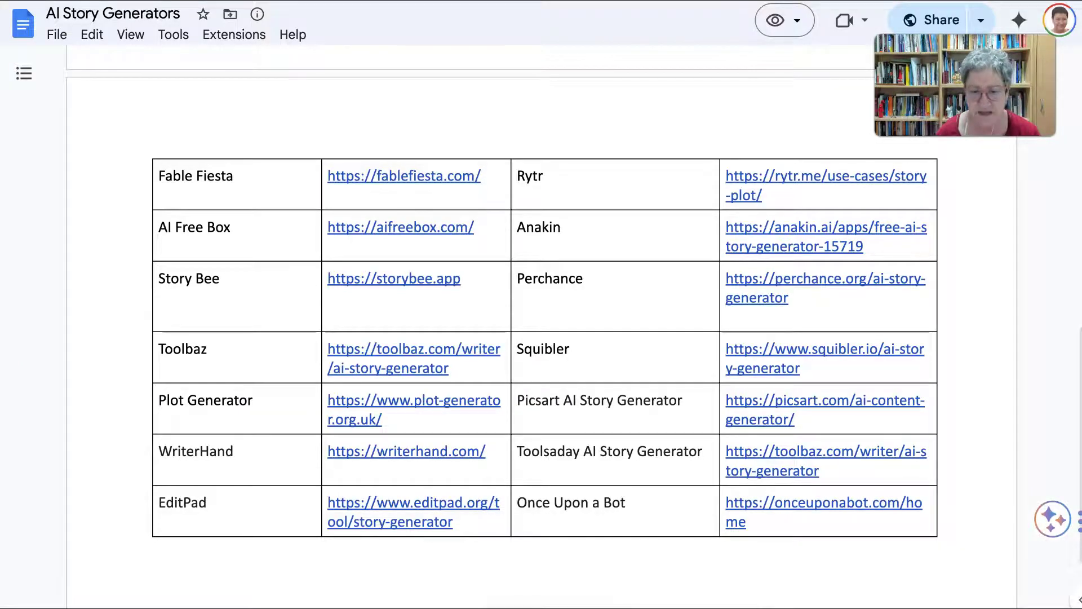
# Open the Once Upon a Bot link from the list of generators.
pyautogui.moveTo(825, 460)
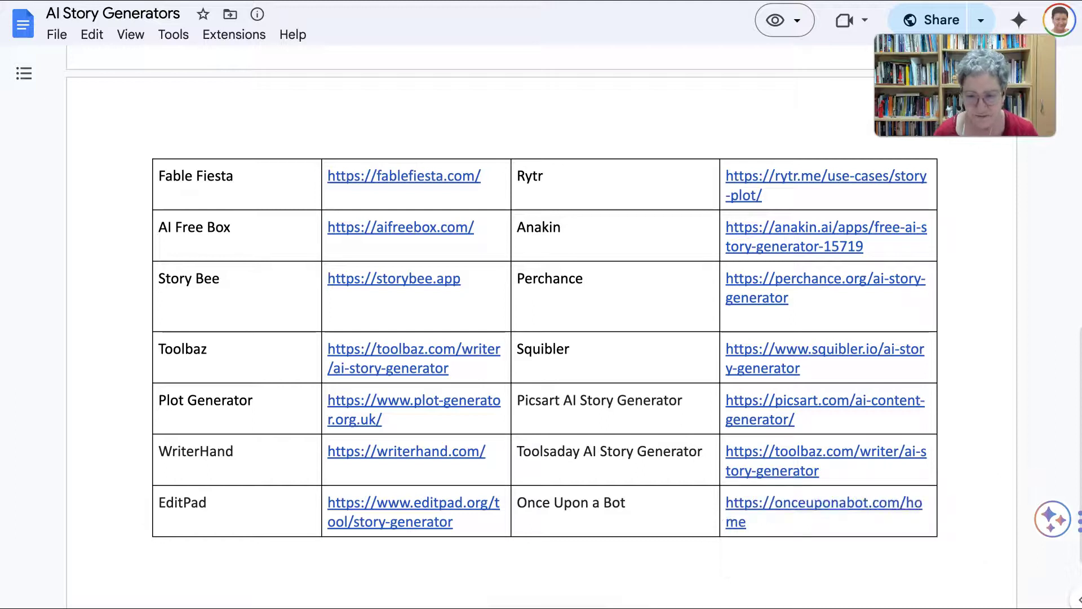
pyautogui.moveTo(823, 507)
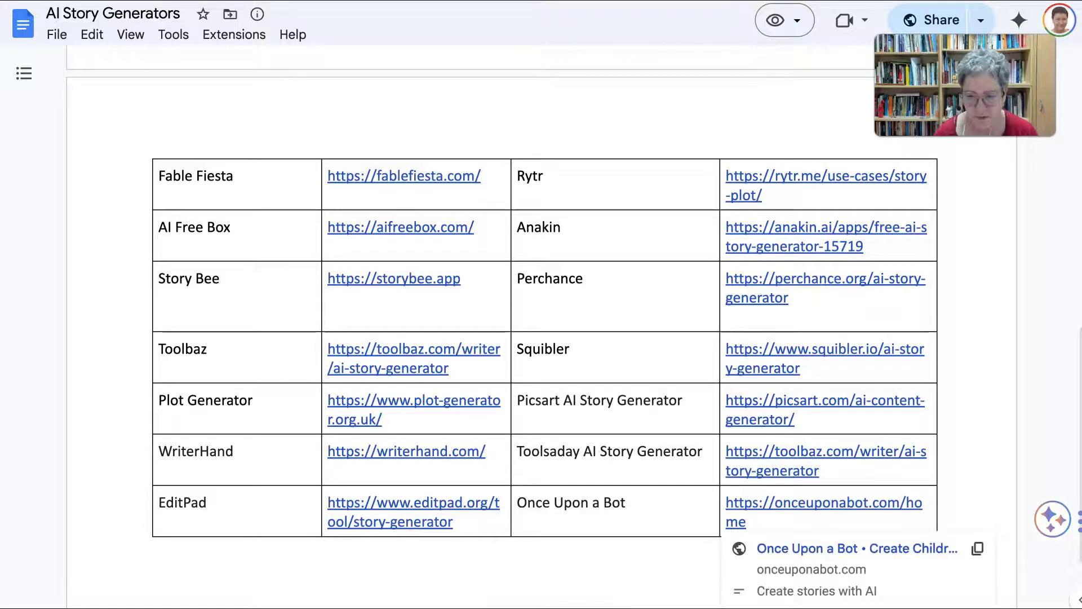
pyautogui.click(856, 548)
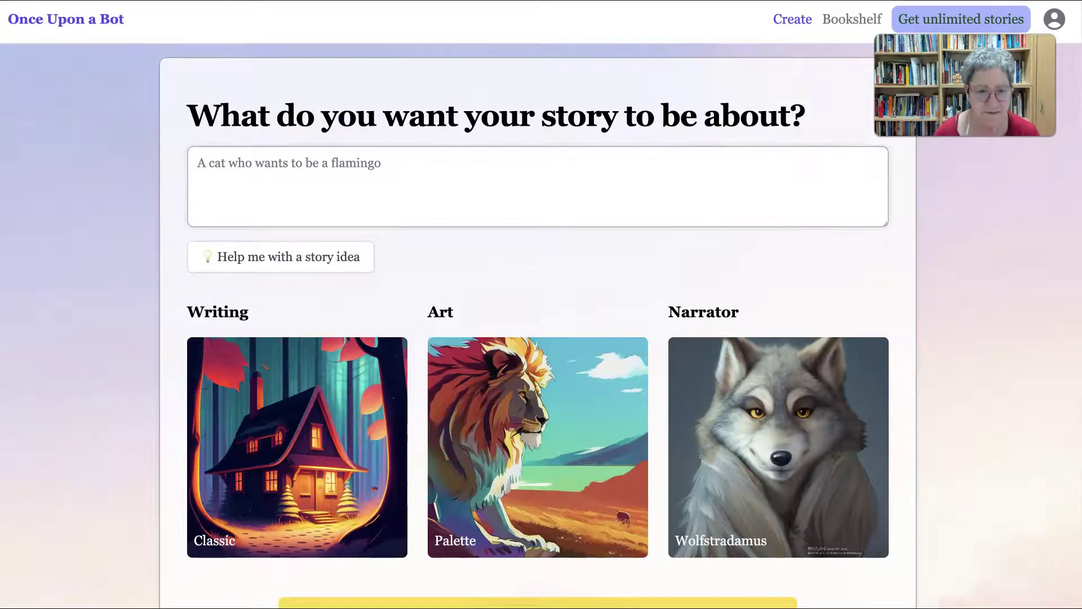
# Enter the story idea "a cat that needs a home" and create the story with the Classic, Palette and Wolfstradamus options.
pyautogui.write('a')
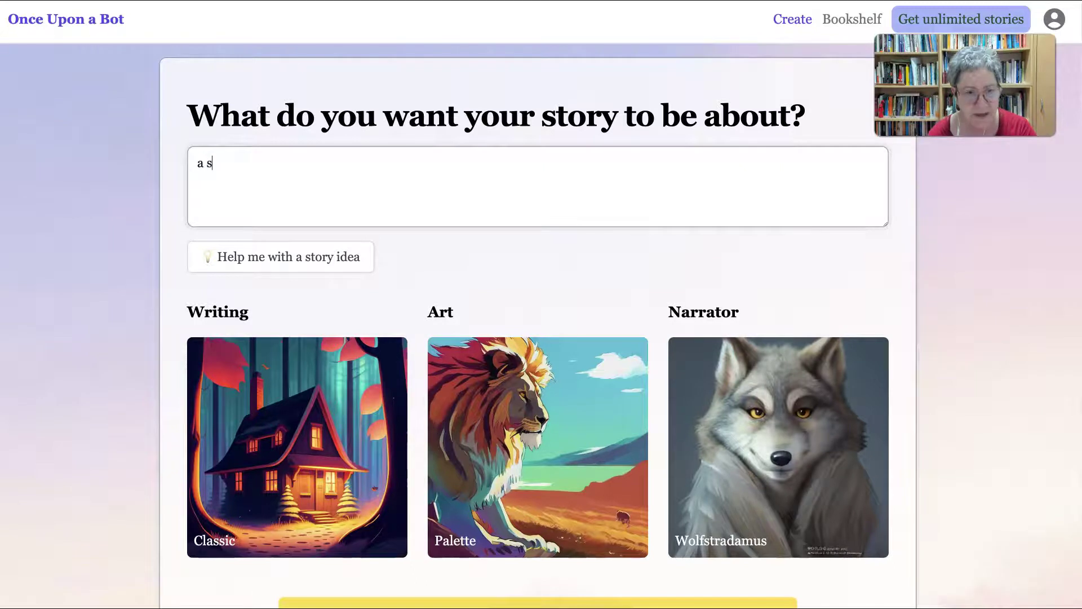
pyautogui.write('c')
pyautogui.press('BackSpace')
pyautogui.press('BackSpace')
pyautogui.write('cat that need')
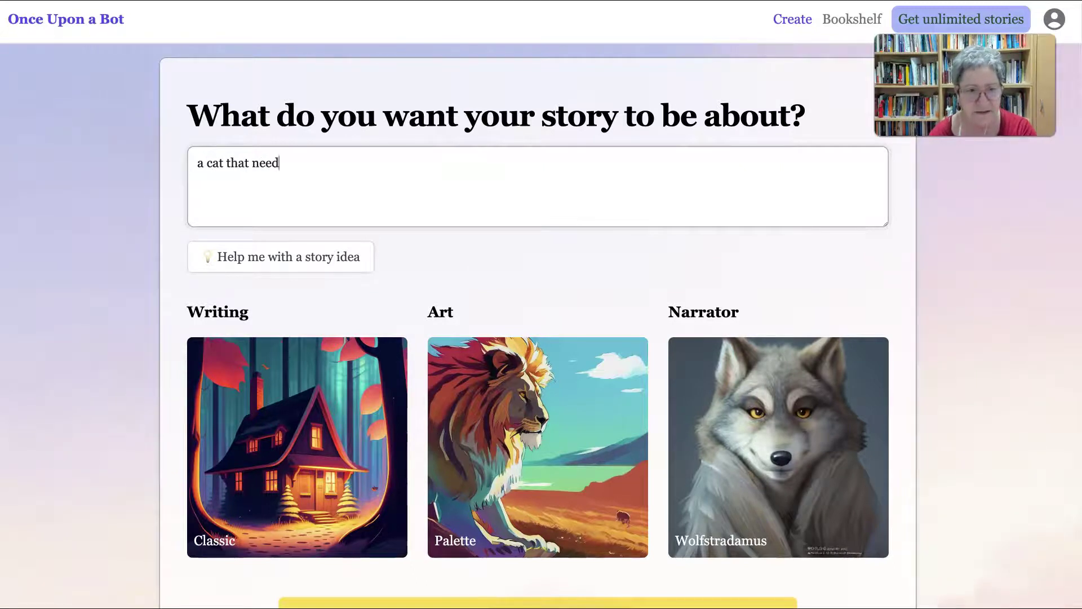
pyautogui.write('s a')
pyautogui.press('BackSpace')
pyautogui.press('BackSpace')
pyautogui.press('BackSpace')
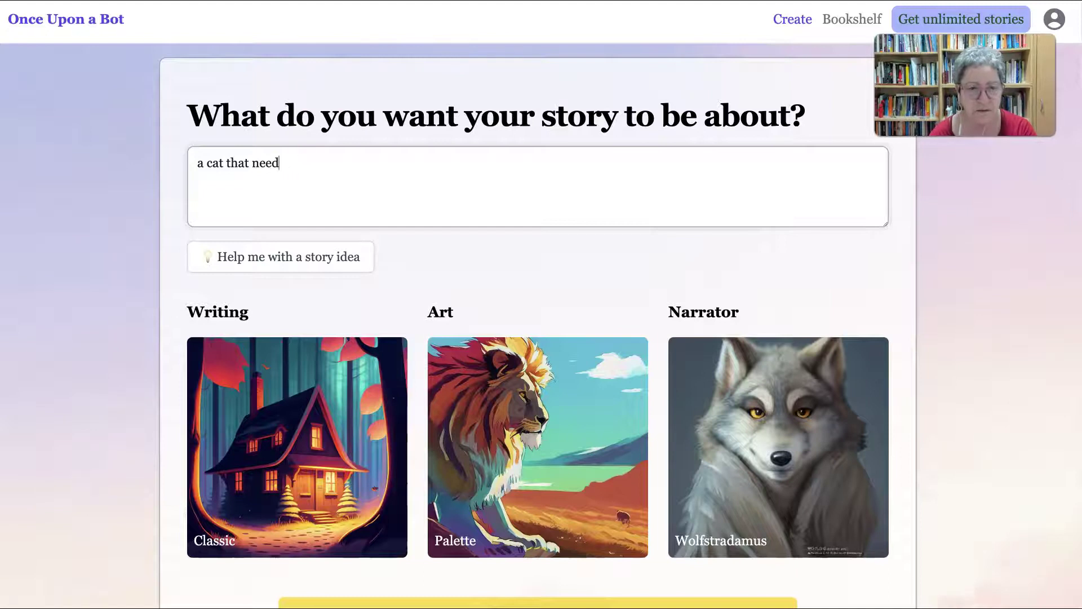
pyautogui.write('s a home')
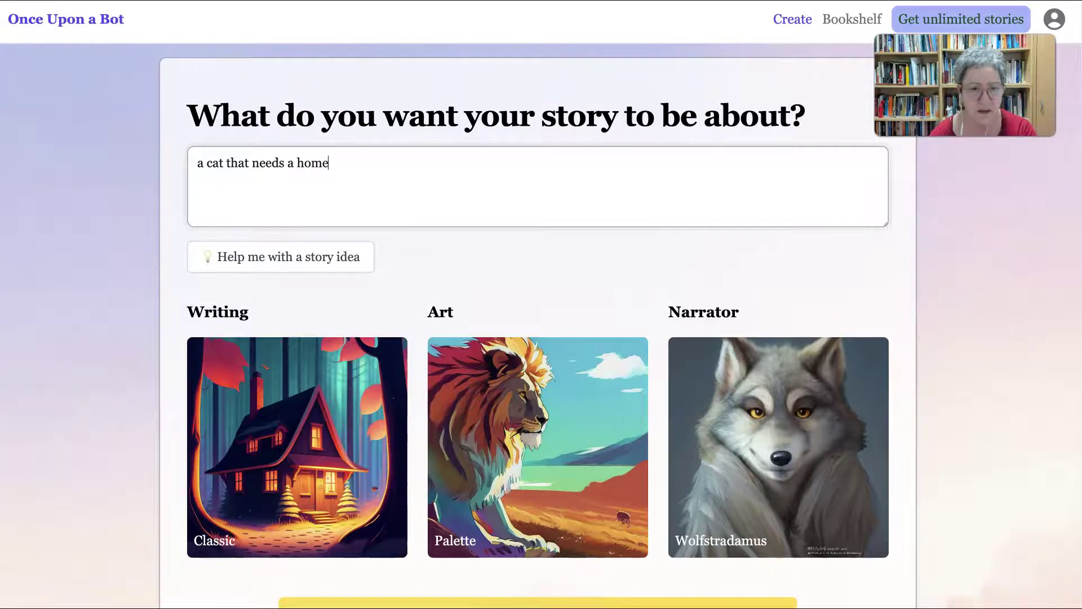
pyautogui.scroll(-3, 537, 305)
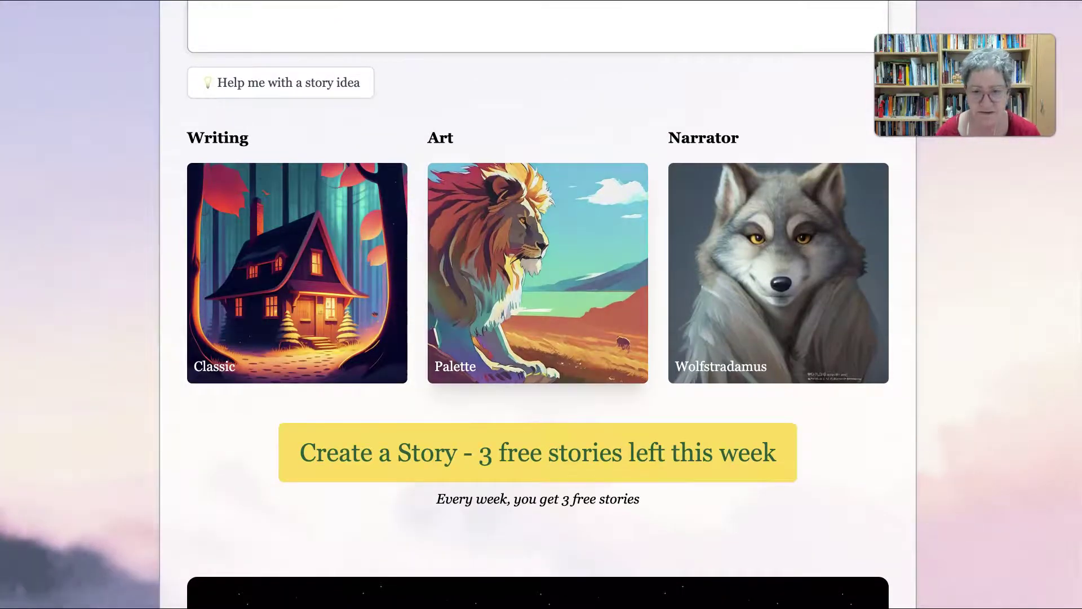
pyautogui.click(538, 453)
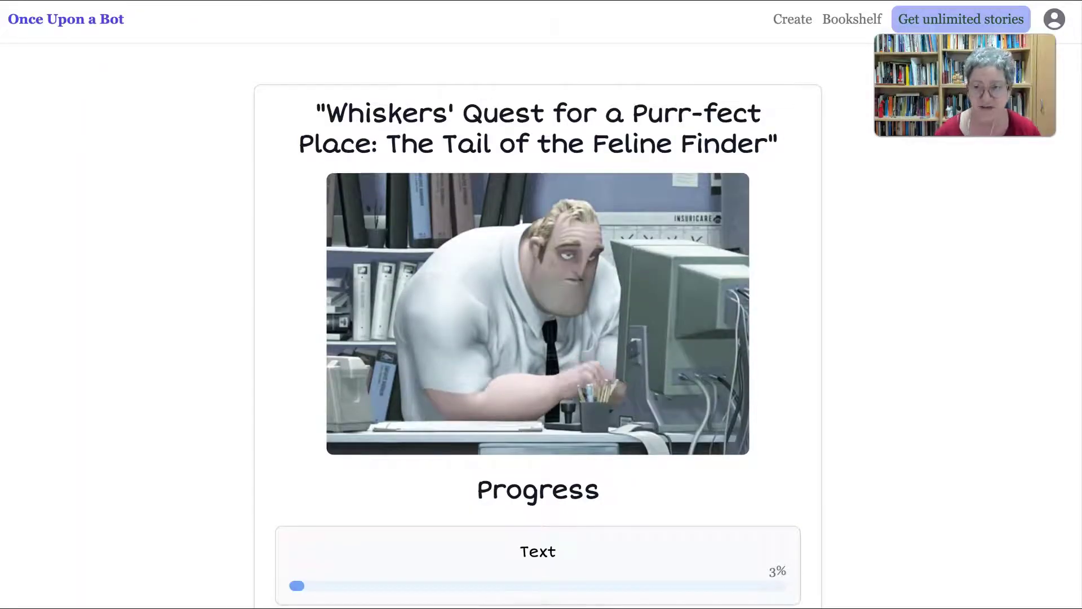
# Check the text, image and narrator progress of the story being generated.
pyautogui.scroll(-3, 501, 220)
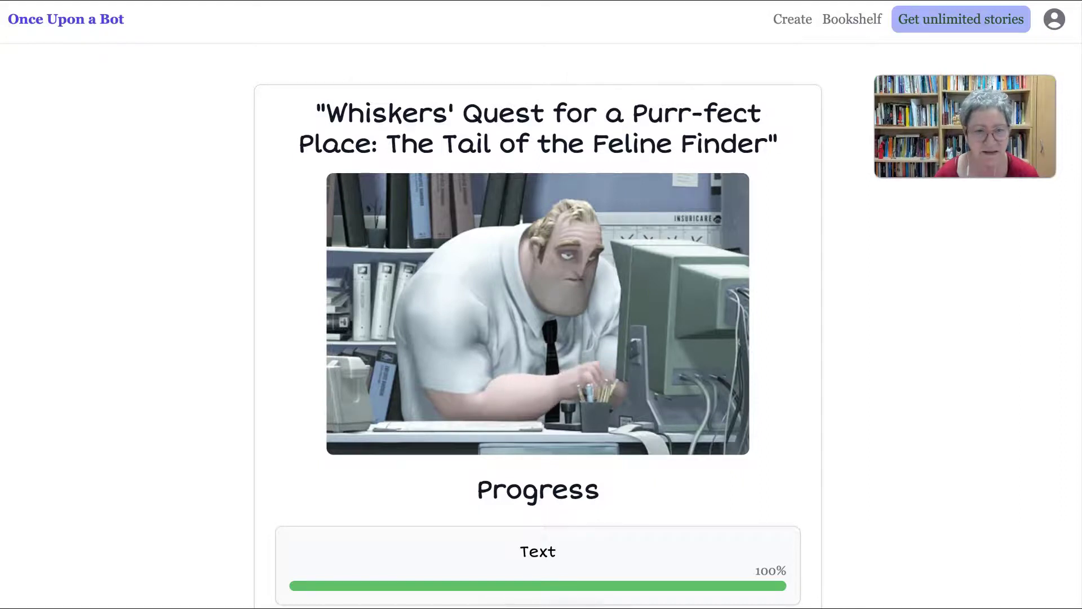
pyautogui.scroll(-6, 625, 179)
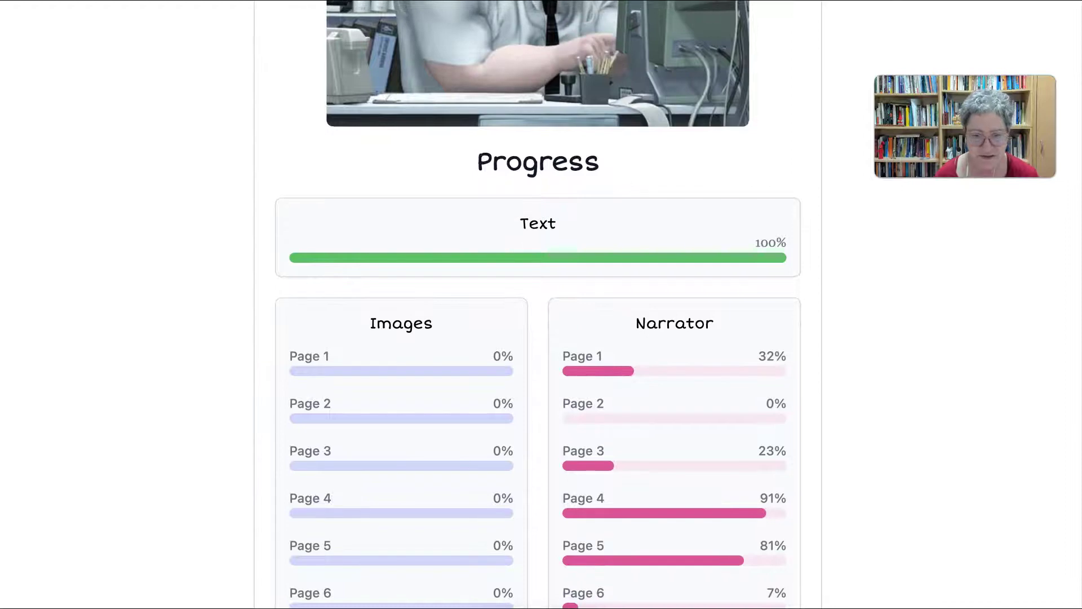
pyautogui.scroll(-3, 639, 254)
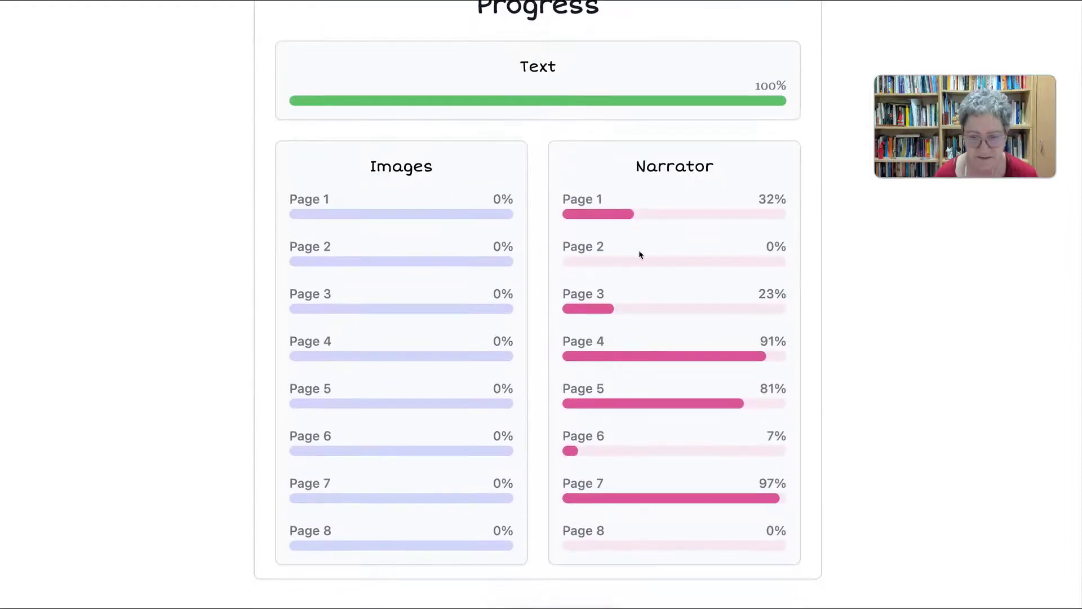
pyautogui.scroll(5, 639, 254)
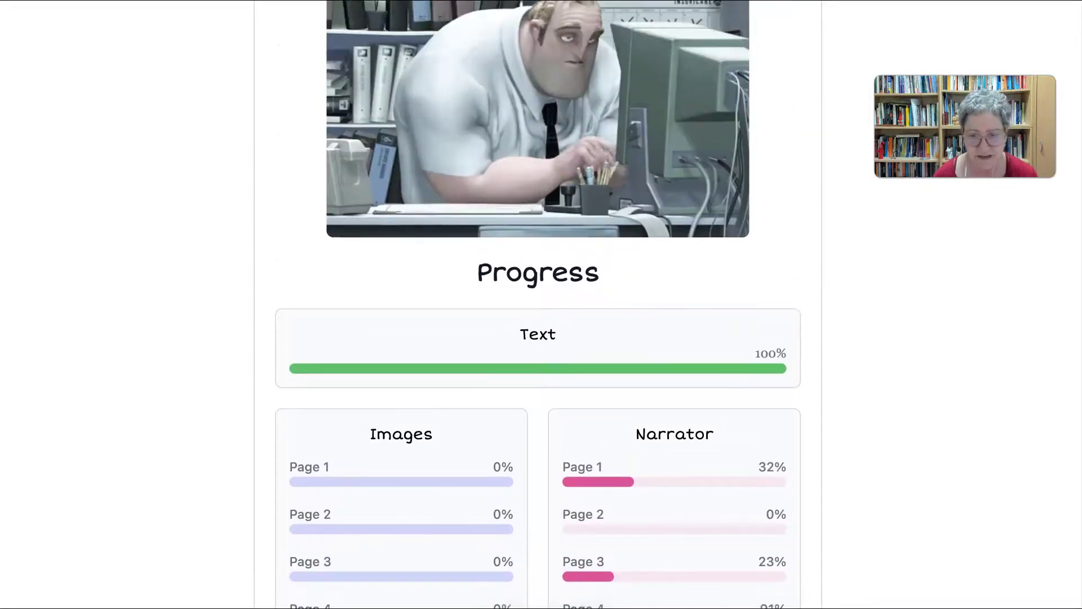
pyautogui.scroll(4, 639, 254)
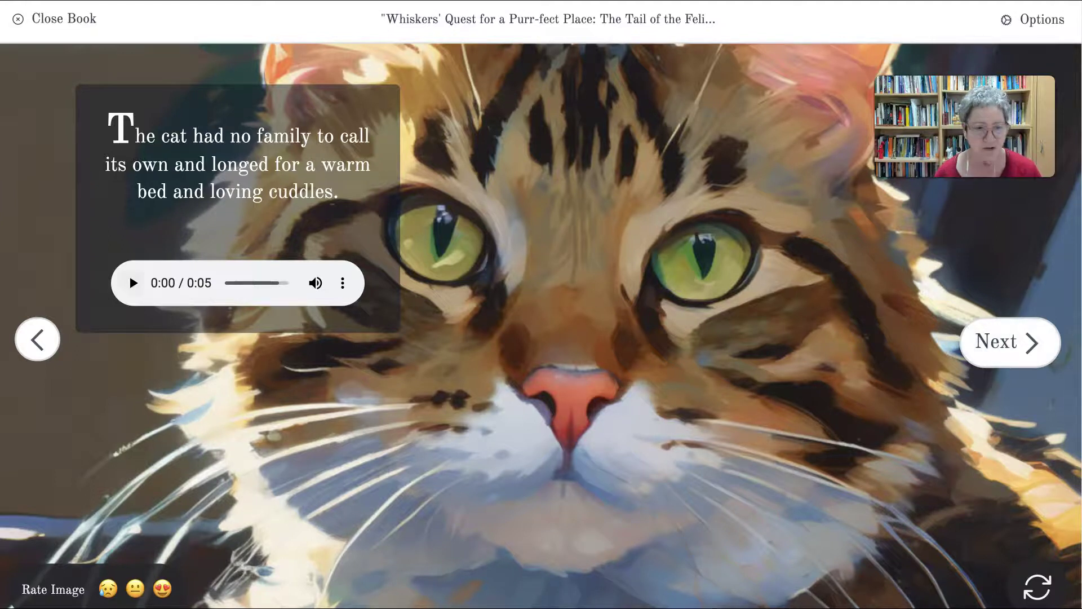
# Play the narration of the page about the cat without a family, advance to the park page and pause its narration.
pyautogui.click(133, 282)
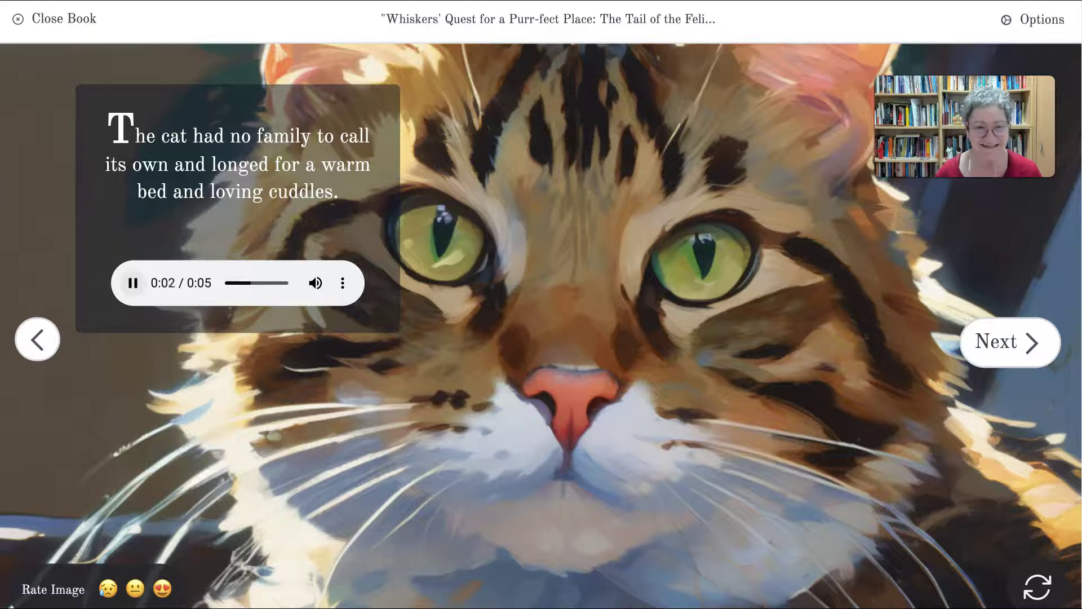
pyautogui.click(141, 287)
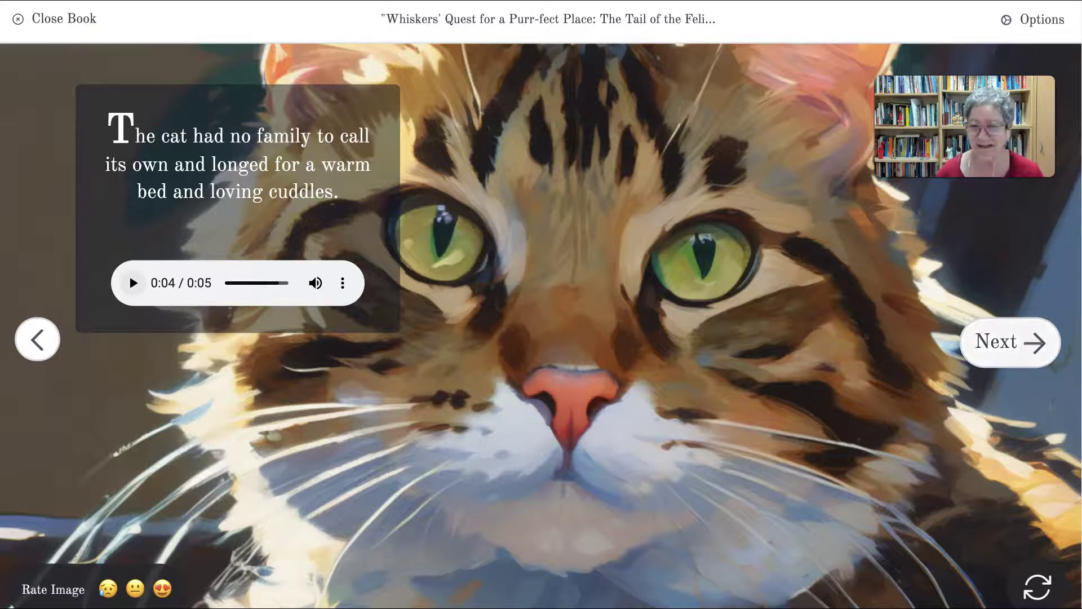
pyautogui.click(1035, 342)
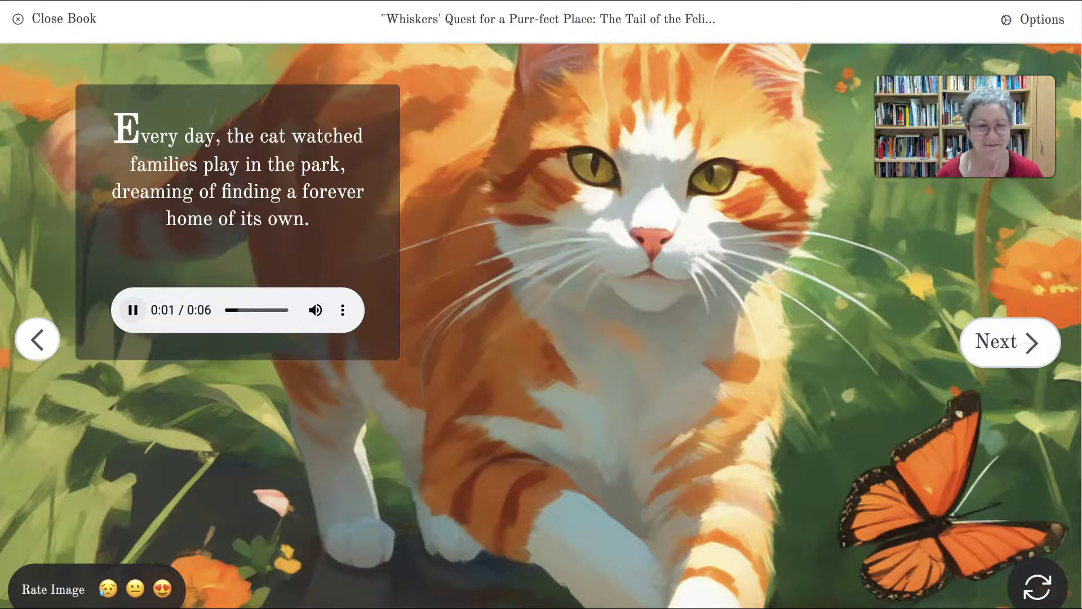
pyautogui.press('space')
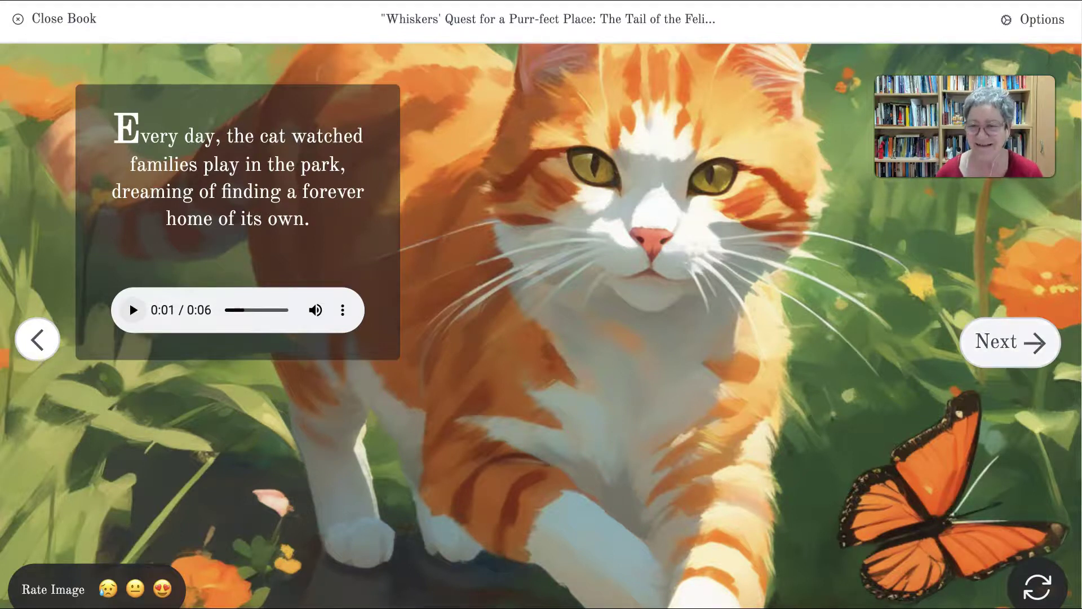
# Page onward to the once lonely cat's page, playing the loving-family page's narration, and return to the AI Story Generators document.
pyautogui.click(1010, 341)
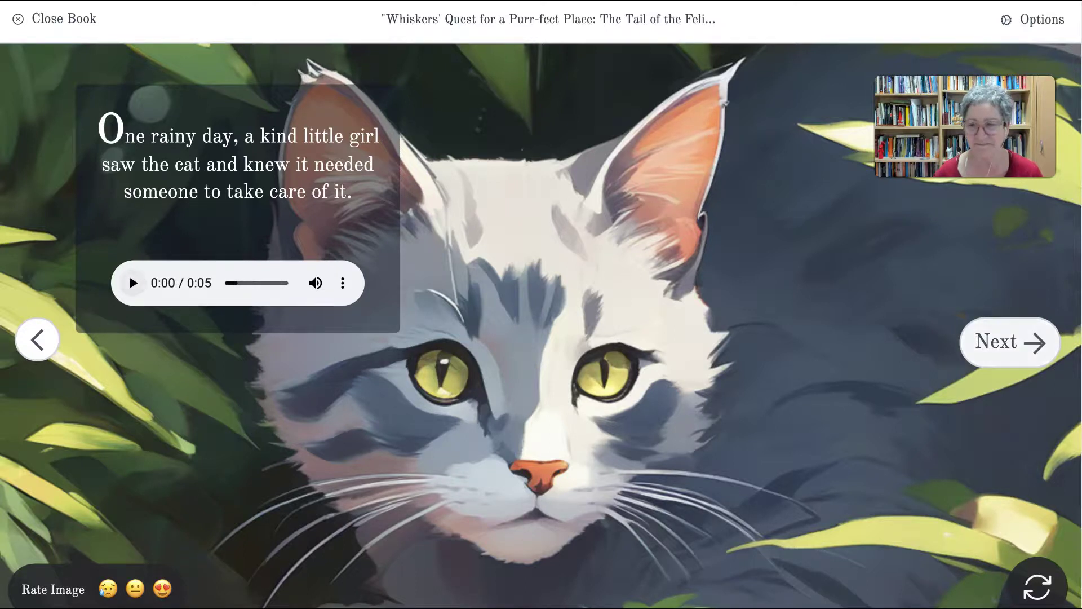
pyautogui.click(1009, 343)
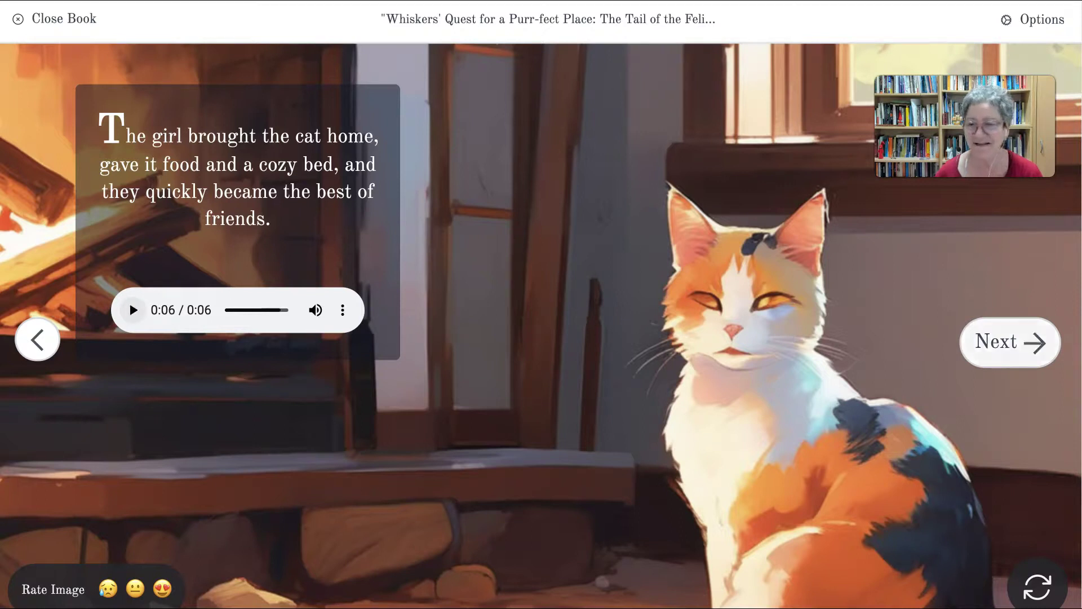
pyautogui.click(1007, 340)
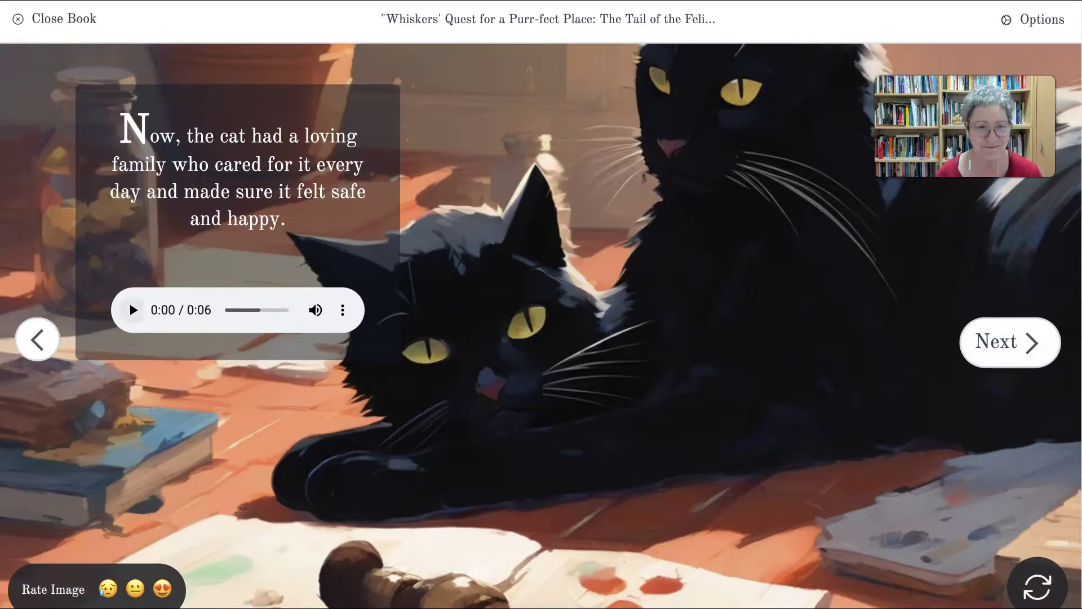
pyautogui.click(133, 310)
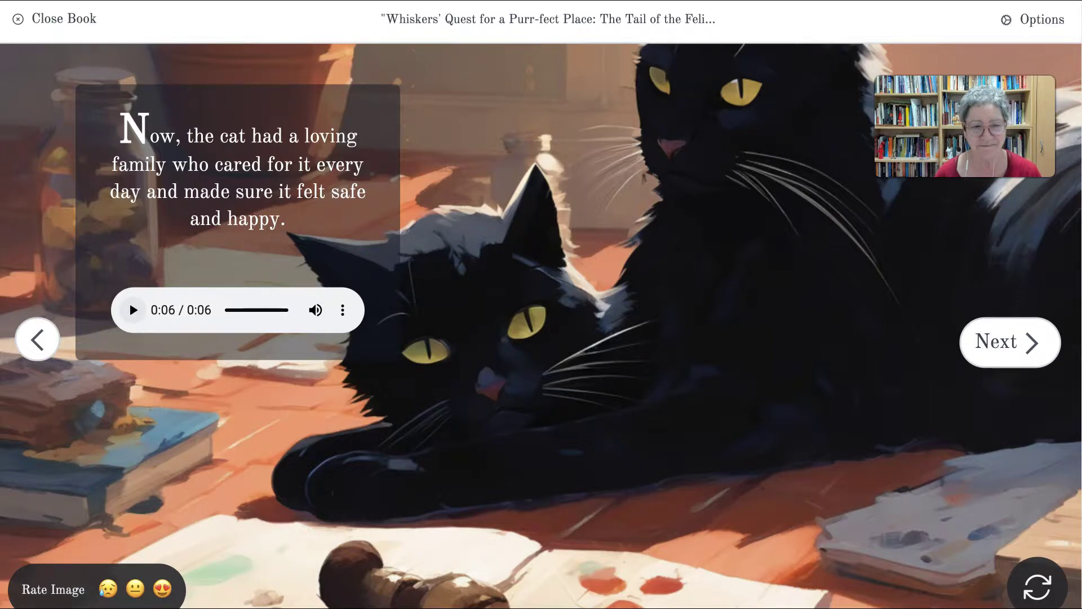
pyautogui.click(1003, 338)
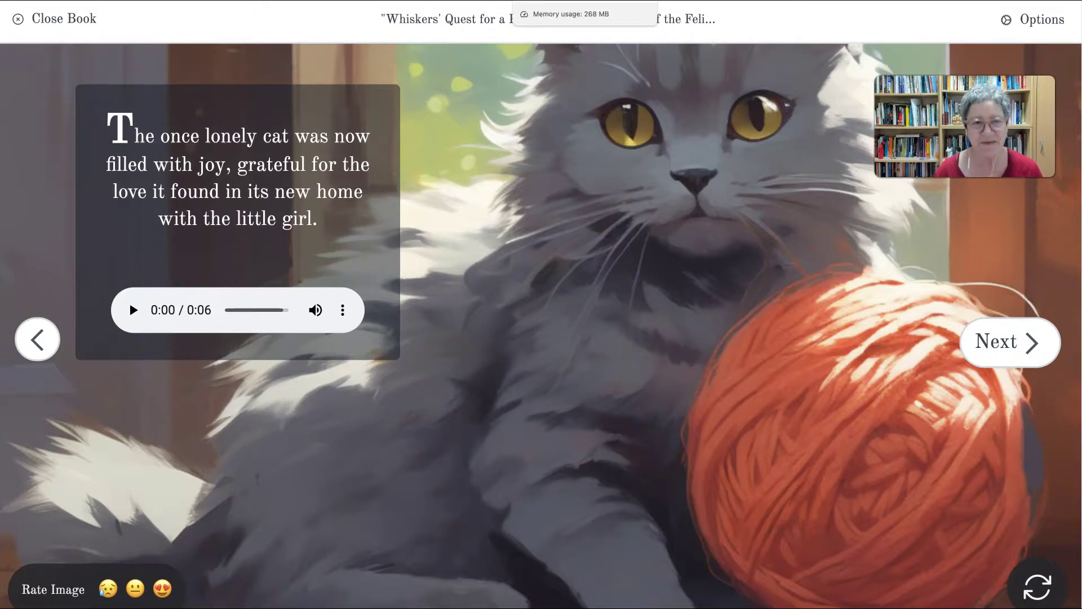
pyautogui.hotkey('ctrl', 'shift', 'Tab')
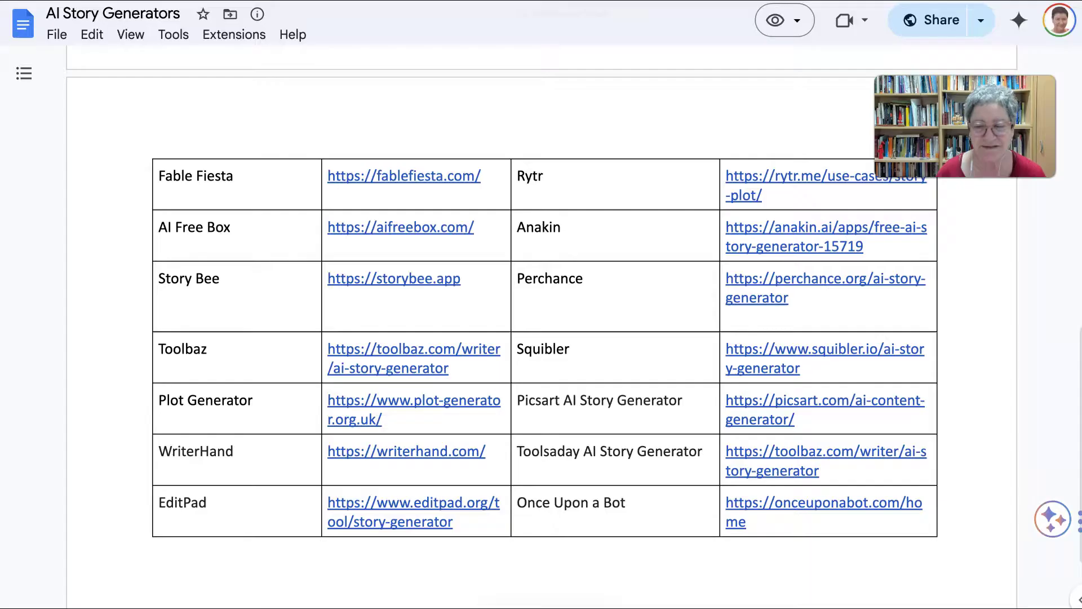